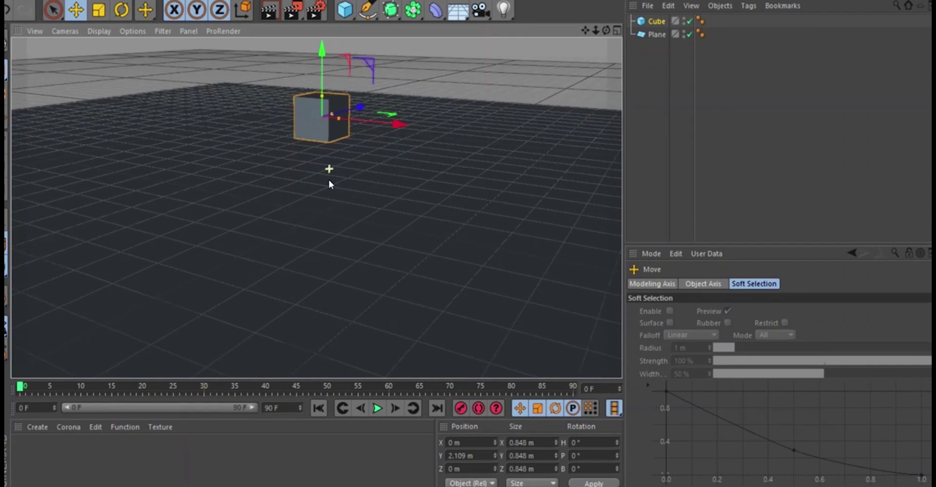
Hide the grid in the perspective viewport through its display filter.
left_click_drag(326, 115, 323, 106, "alt")
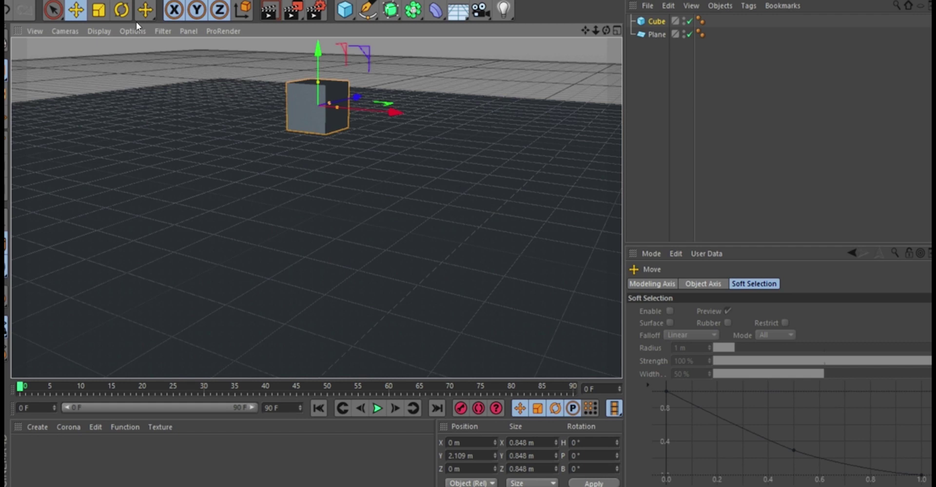
left_click(163, 32)
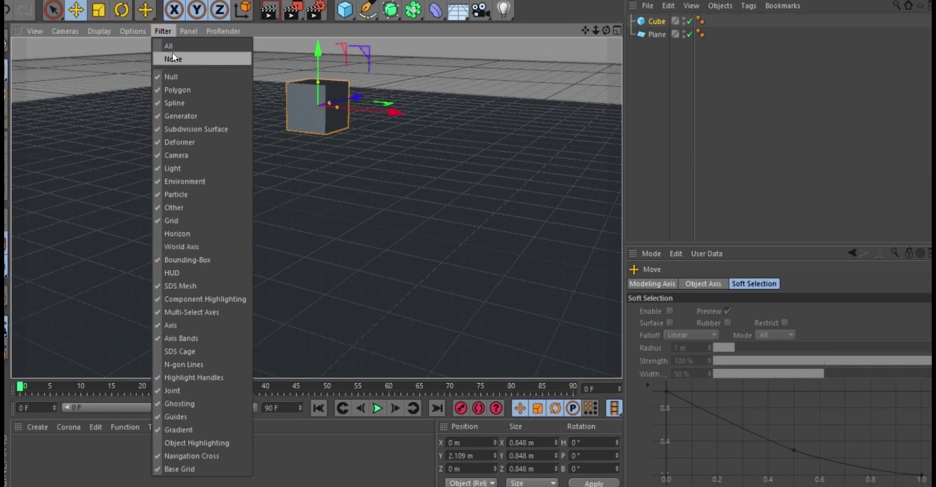
left_click(171, 221)
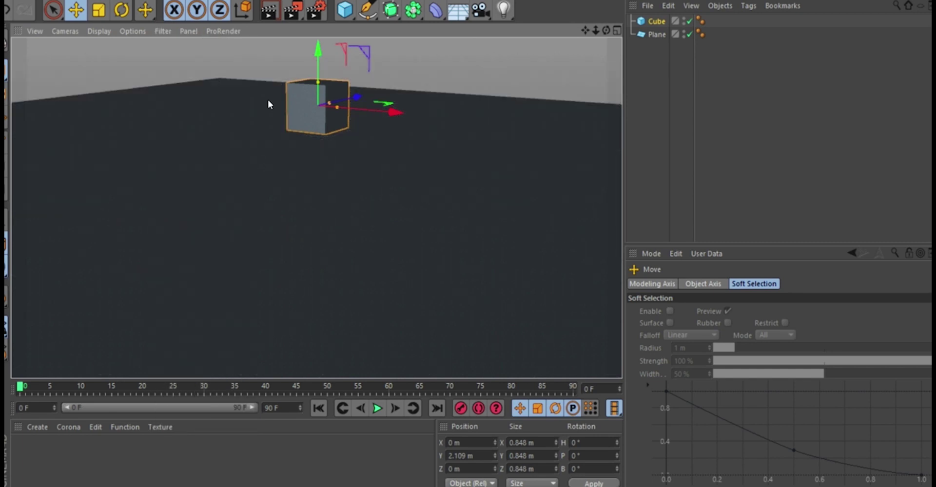
Add a Collider Body simulation tag to the plane and deselect it.
left_click_drag(293, 94, 323, 138, "alt")
left_click(406, 174)
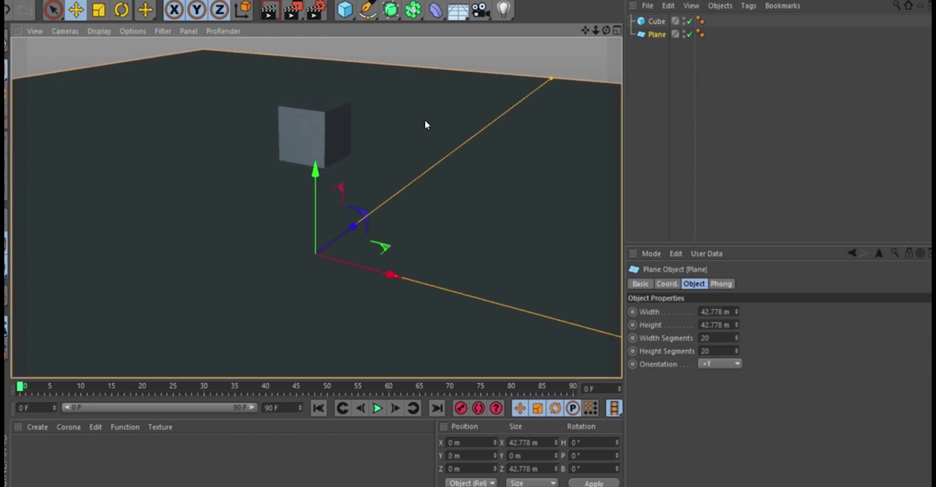
right_click(460, 55)
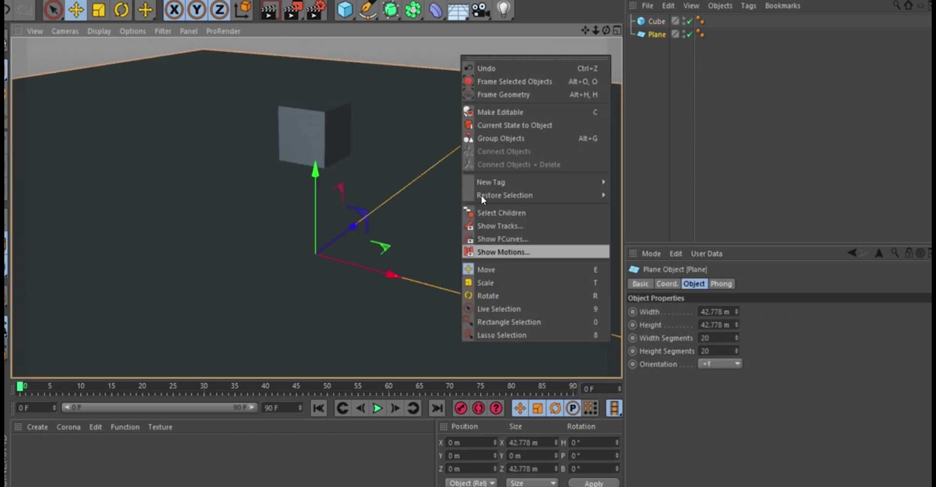
mouse_move(560, 181)
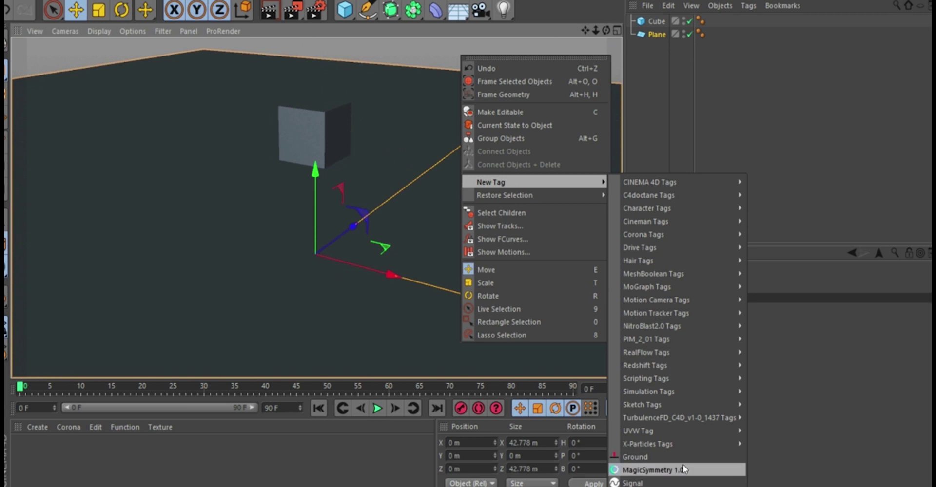
mouse_move(648, 393)
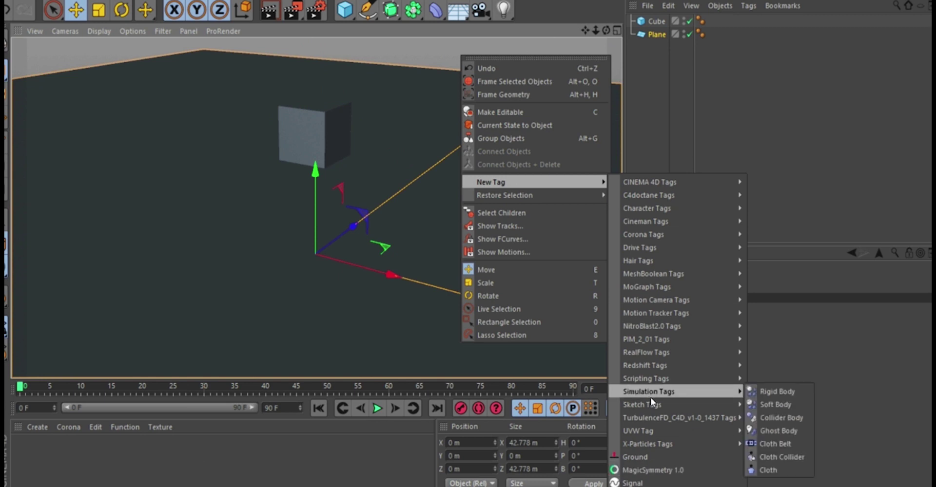
left_click(767, 419)
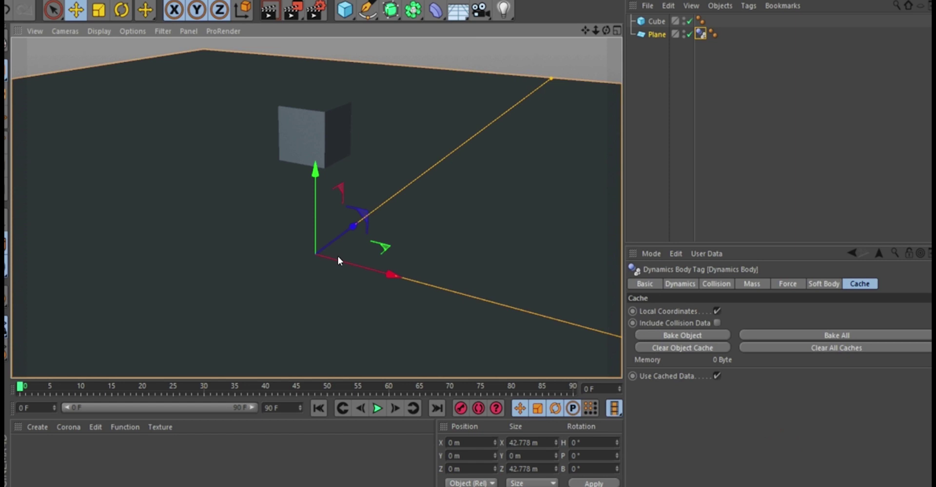
left_click(484, 59)
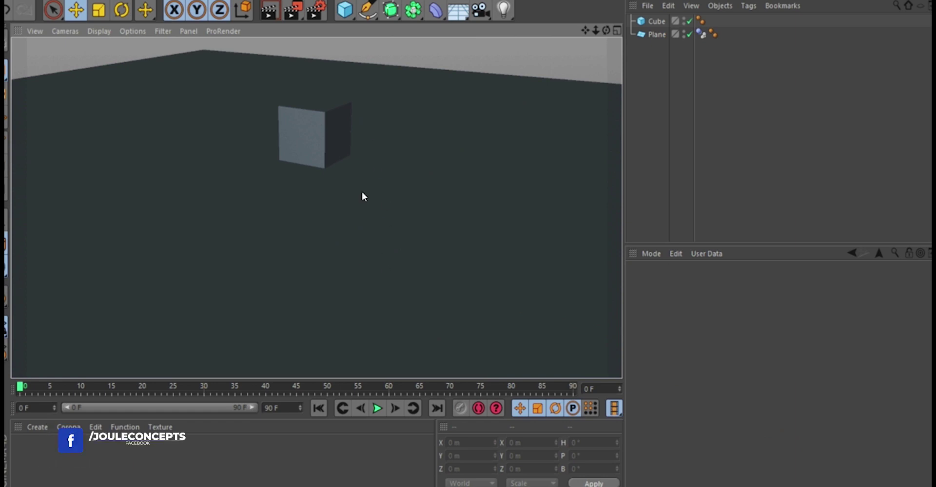
Add a Soft Body simulation tag to the cube.
left_click(327, 120)
right_click(457, 51)
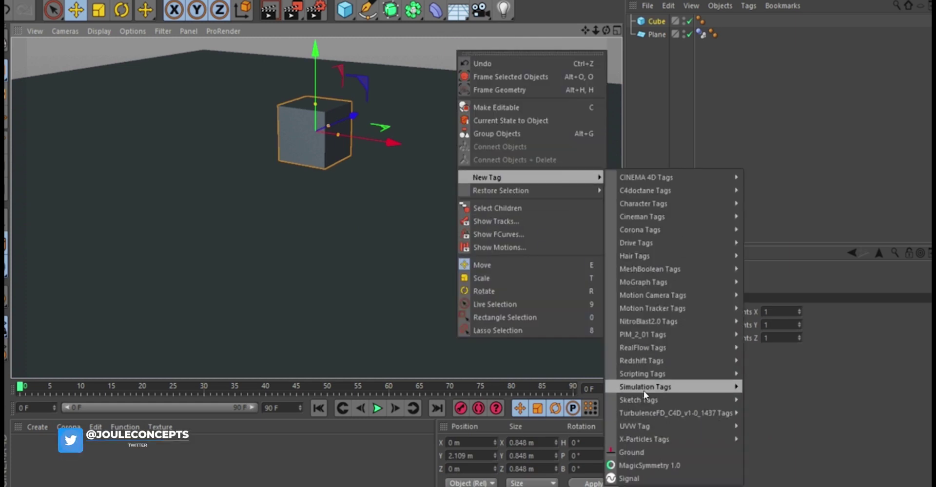
mouse_move(719, 389)
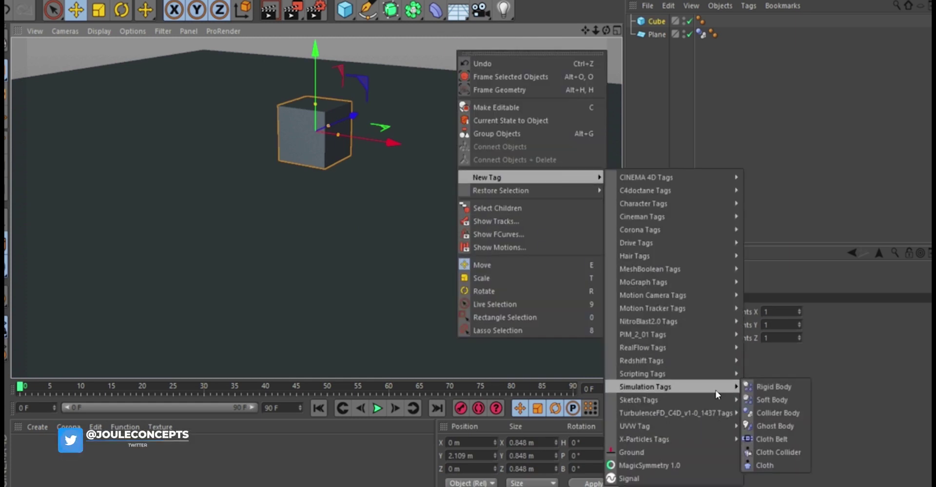
left_click(769, 401)
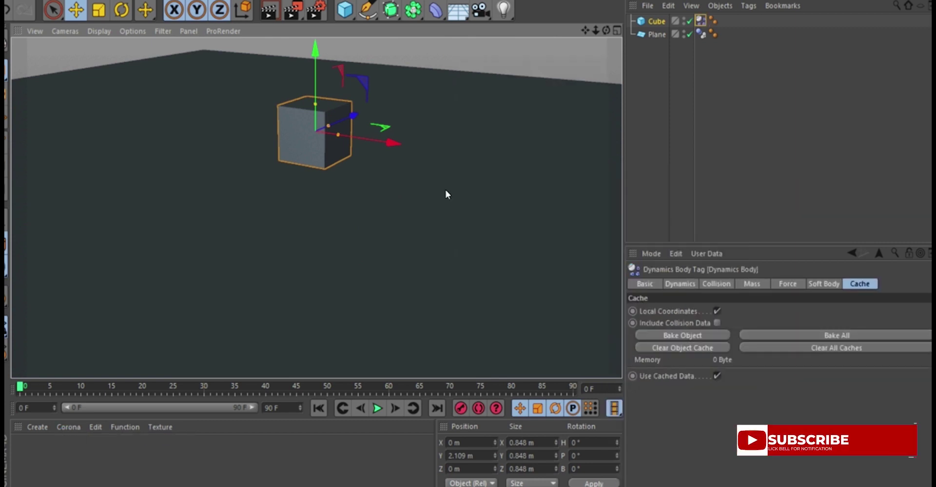
Play the simulation to watch how the soft-body cube lands on the plane, then stop playback.
mouse_move(404, 210)
left_mouse_down("alt")
mouse_move(368, 146)
mouse_move(361, 159)
mouse_move(353, 140)
left_mouse_up("alt")
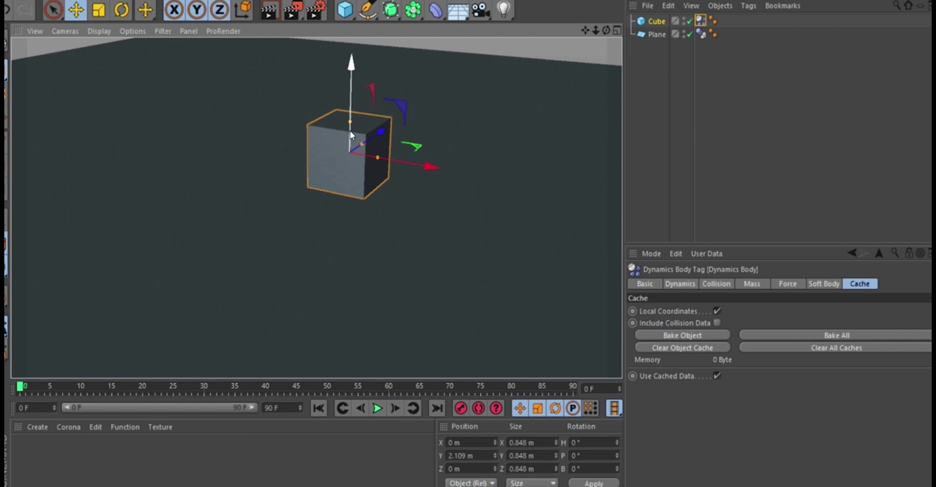
mouse_move(340, 161)
left_mouse_down("alt")
mouse_move(355, 144)
mouse_move(320, 151)
mouse_move(320, 132)
mouse_move(316, 157)
left_mouse_up("alt")
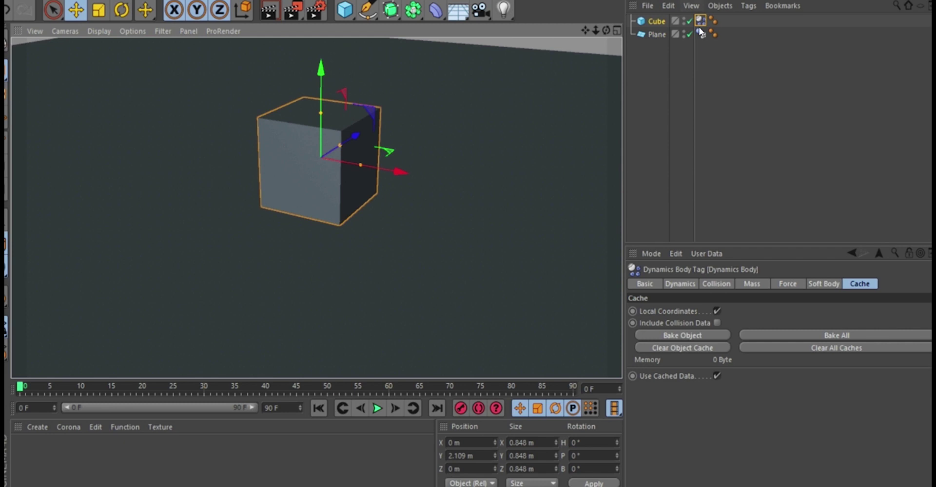
left_click(375, 409)
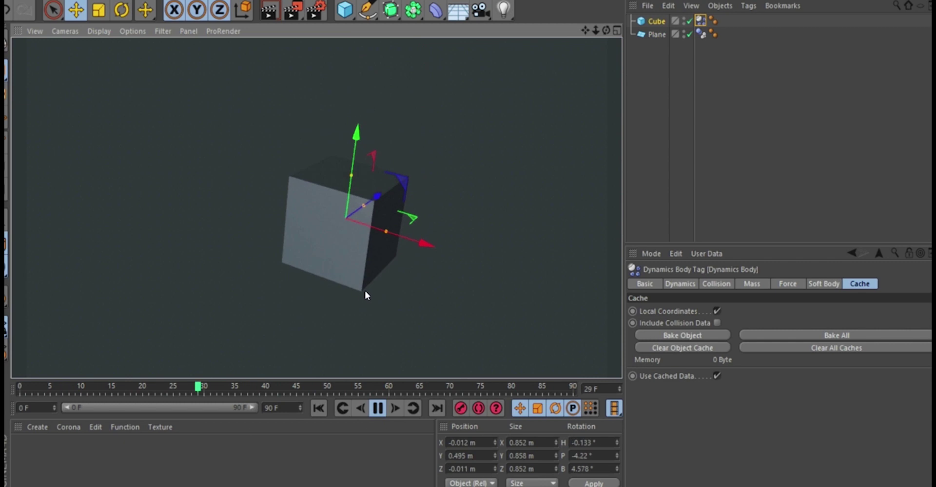
left_click_drag(364, 294, 361, 257, "alt")
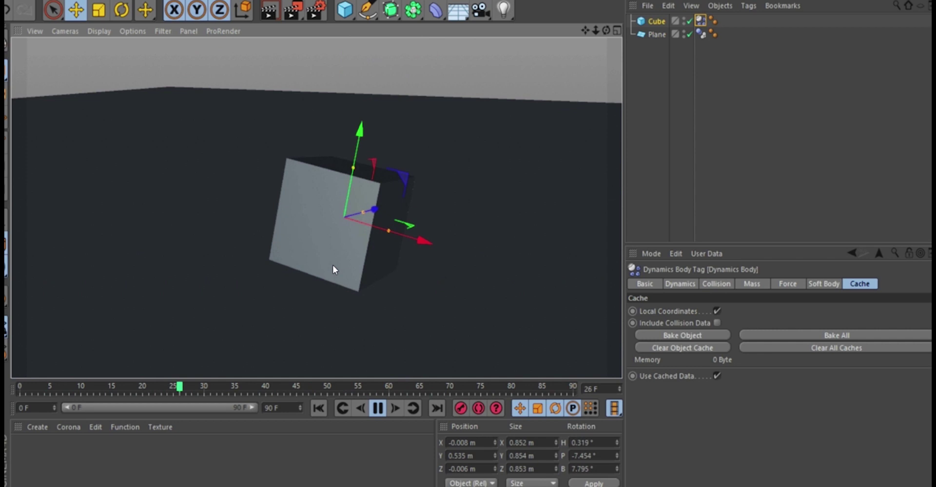
left_click(377, 408)
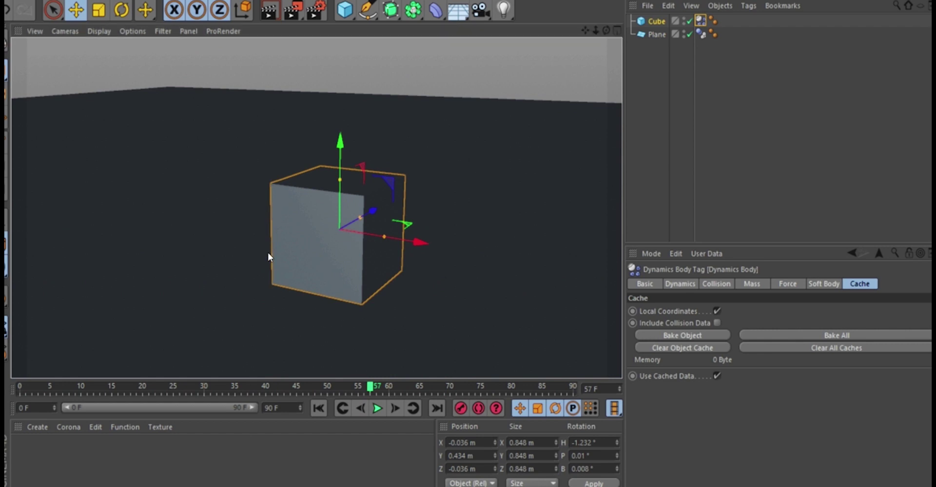
Open Paint and sketch a vertical line with a dot at each end on the blank canvas.
key("super")
type("pain")
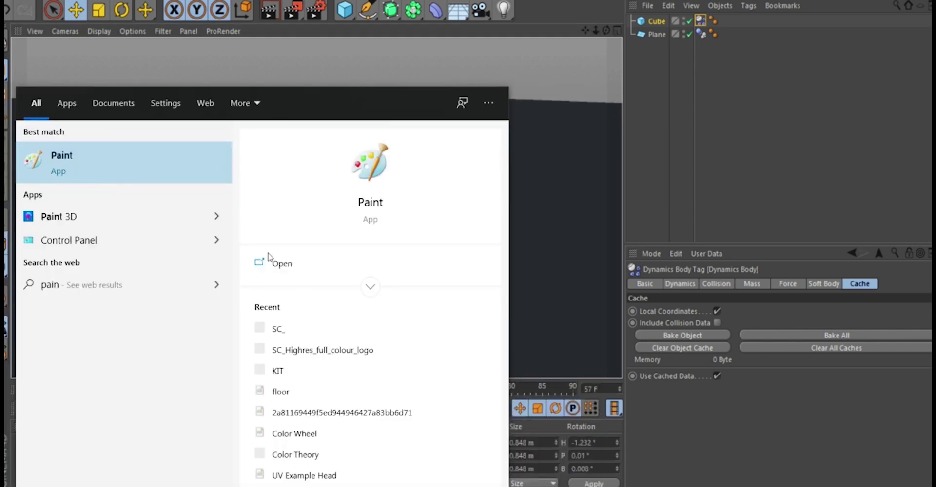
key("Return")
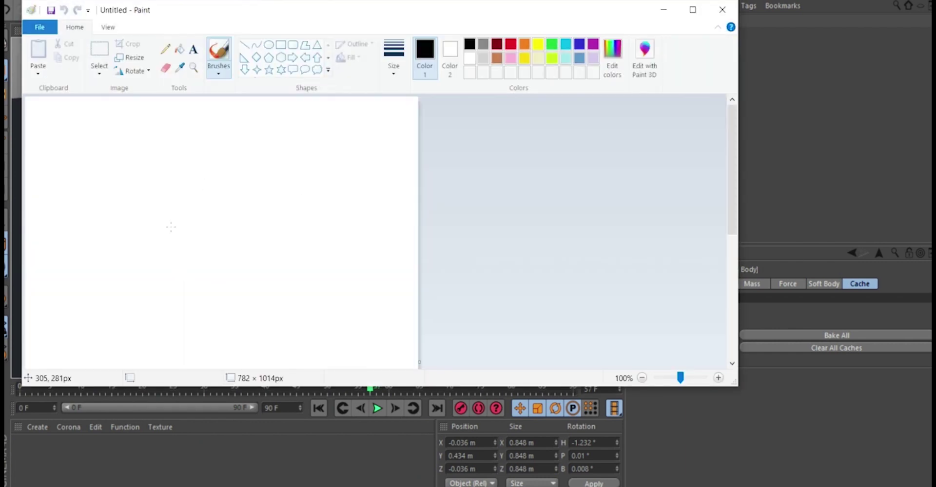
left_click_drag(161, 175, 159, 253)
left_click(160, 174)
left_click_drag(160, 174, 160, 174)
left_click_drag(160, 252, 158, 250)
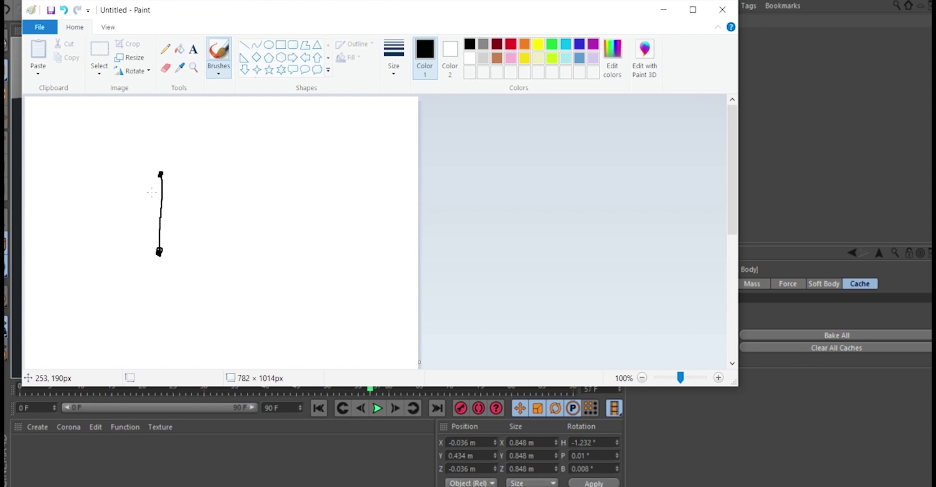
Sketch a narrow upright bar with a pointed top beside the dotted line.
left_click_drag(262, 173, 263, 245)
mouse_move(261, 171)
left_mouse_down()
mouse_move(268, 262)
mouse_move(266, 241)
left_mouse_up()
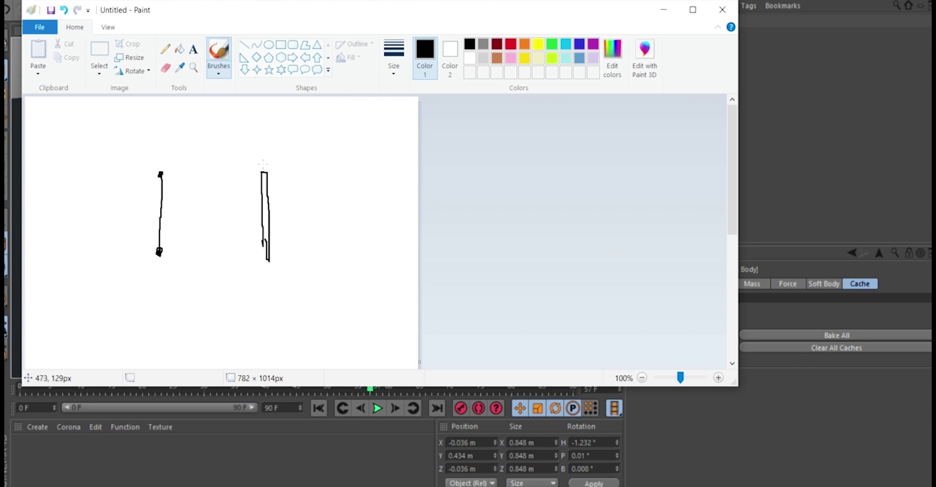
mouse_move(266, 170)
left_mouse_down()
mouse_move(263, 161)
mouse_move(261, 174)
left_mouse_up()
mouse_move(264, 241)
left_mouse_down()
mouse_move(271, 260)
mouse_move(261, 261)
mouse_move(260, 239)
left_mouse_up()
left_click_drag(259, 156, 267, 171)
Sketch a segmented upright figure with splayed lower ends beside the bar, and mark its joints with short horizontal lines.
mouse_move(350, 160)
left_mouse_down()
mouse_move(338, 221)
mouse_move(344, 241)
mouse_move(350, 161)
mouse_move(355, 242)
mouse_move(333, 238)
mouse_move(342, 243)
left_mouse_up()
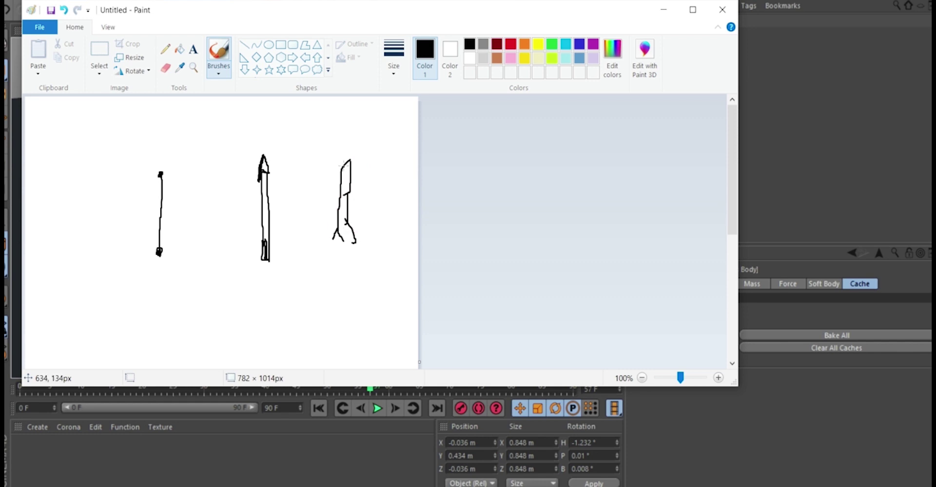
left_click_drag(344, 166, 342, 198)
mouse_move(346, 164)
left_mouse_down()
mouse_move(352, 195)
mouse_move(339, 192)
mouse_move(347, 218)
left_mouse_up()
left_click_drag(346, 221, 360, 243)
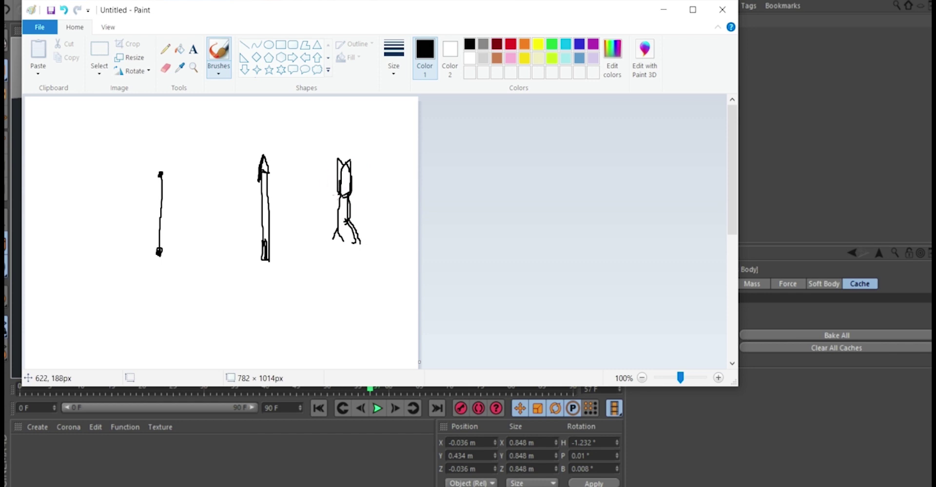
left_click_drag(341, 191, 332, 253)
mouse_move(334, 210)
left_mouse_down()
mouse_move(343, 156)
mouse_move(350, 167)
left_mouse_up()
left_click_drag(343, 220, 362, 261)
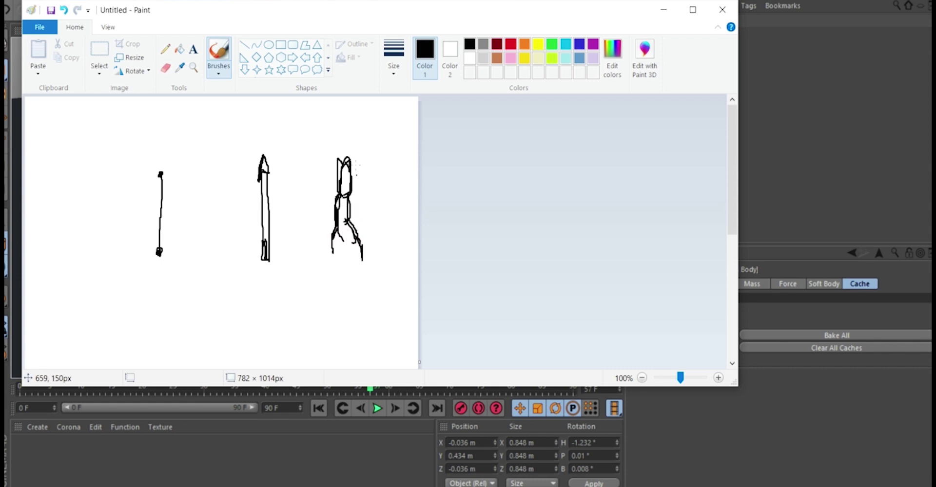
mouse_move(348, 196)
left_mouse_down()
mouse_move(378, 198)
mouse_move(372, 224)
left_mouse_up()
left_click_drag(348, 215, 349, 218)
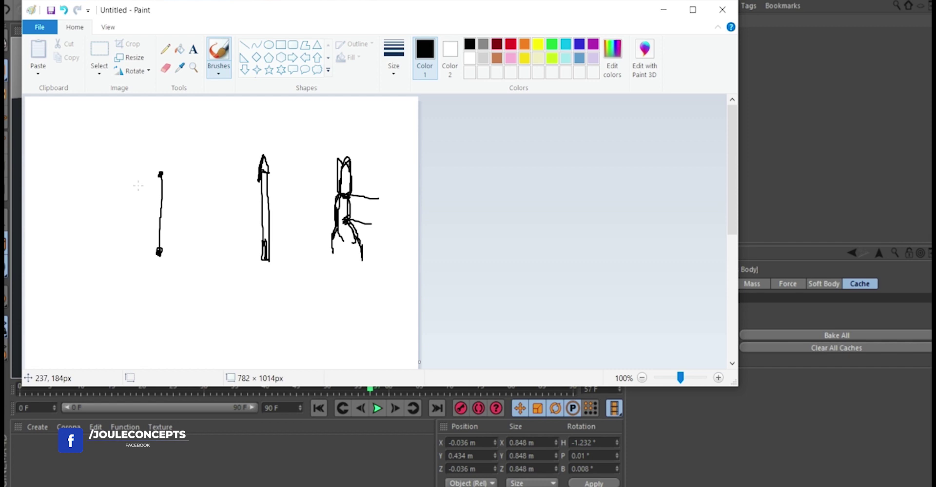
Return to Cinema 4D and set the viewport display to Gouraud Shading (Lines).
left_click(660, 10)
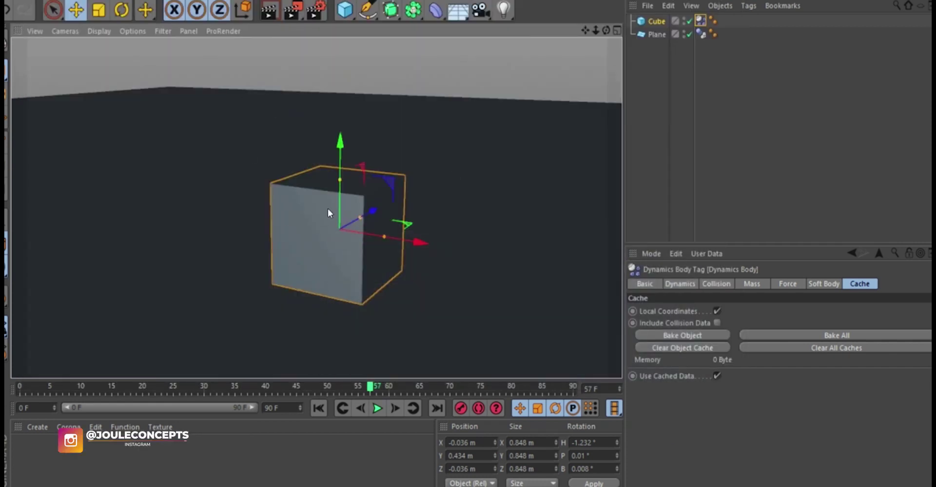
left_click(100, 32)
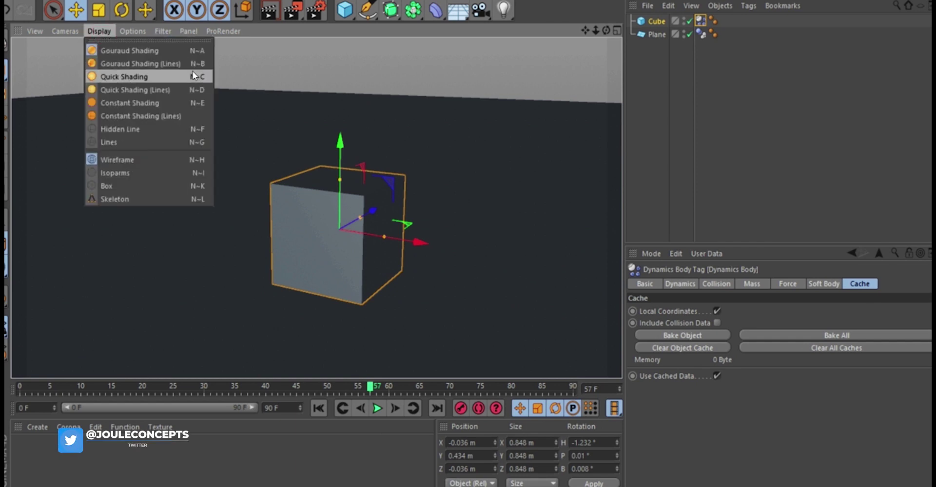
left_click(155, 66)
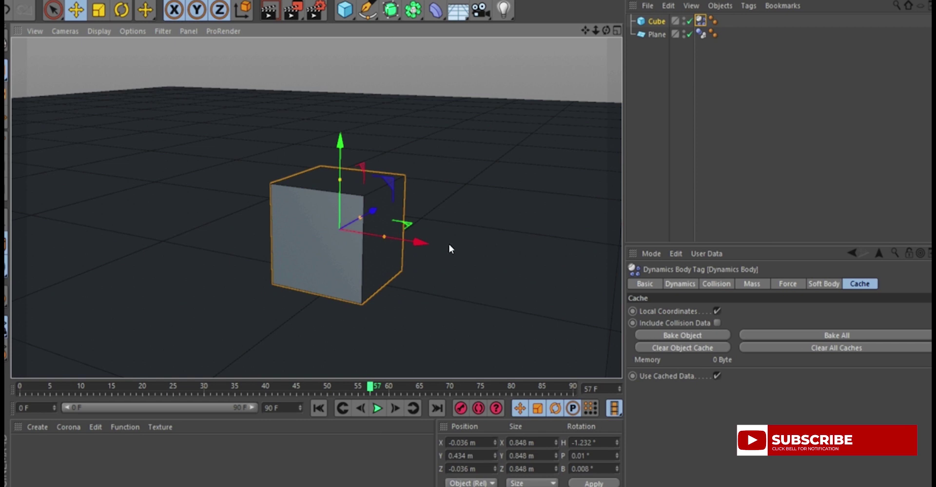
Rewind the animation to frame 0 and set the cube's X, Y and Z segments to 3 each.
left_click(656, 20)
left_click(317, 408)
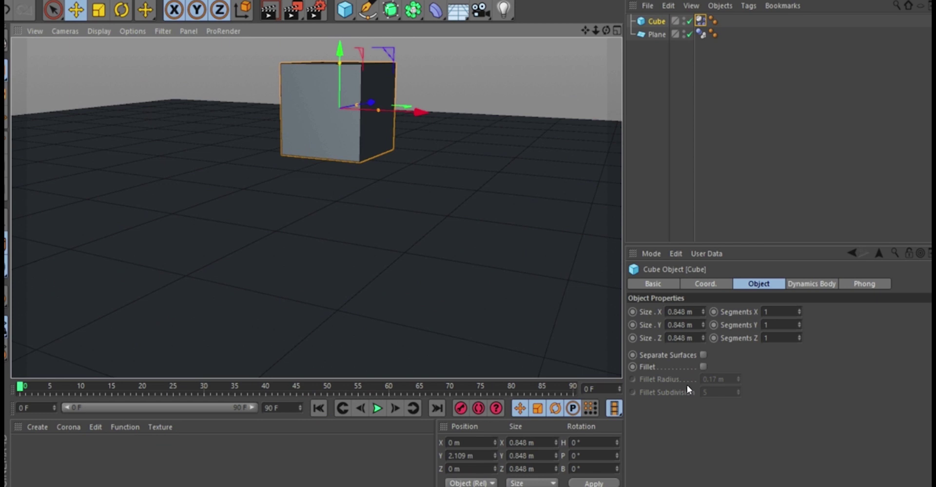
double_click(780, 312)
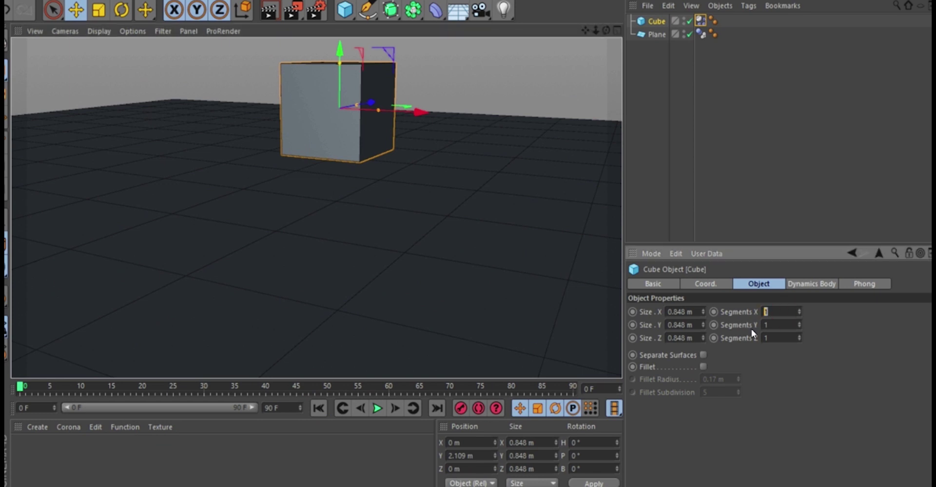
type("3")
key("Tab")
type("3")
key("Tab")
type("3")
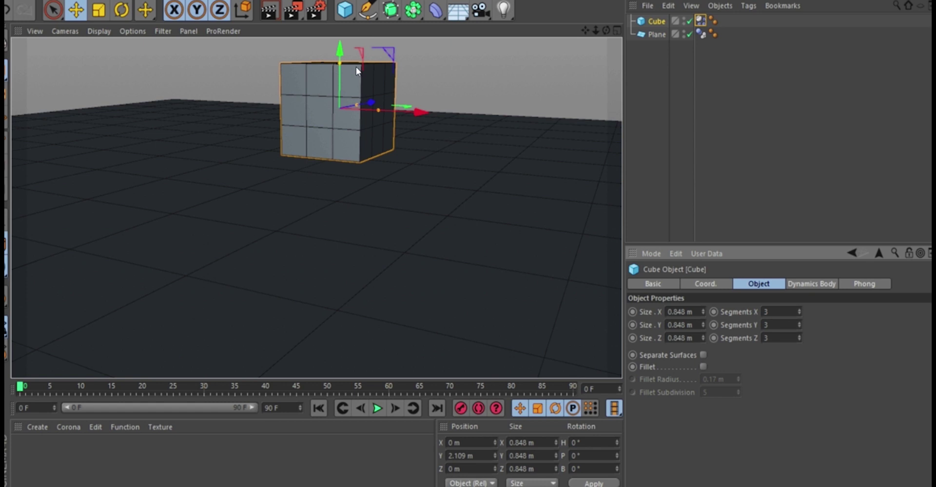
Play the simulation to check how the subdivided cube falls onto the plane, then stop it.
scroll(356, 67, "up", 2)
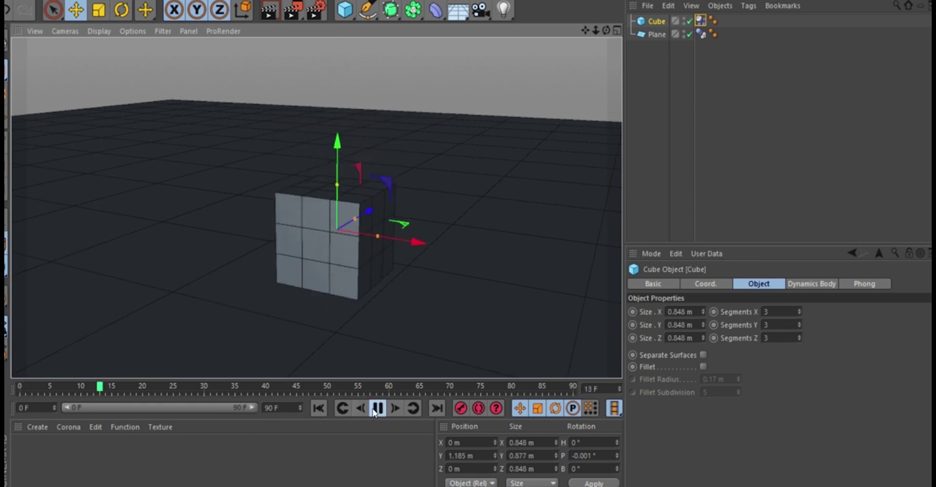
left_click(376, 409)
left_click(344, 283)
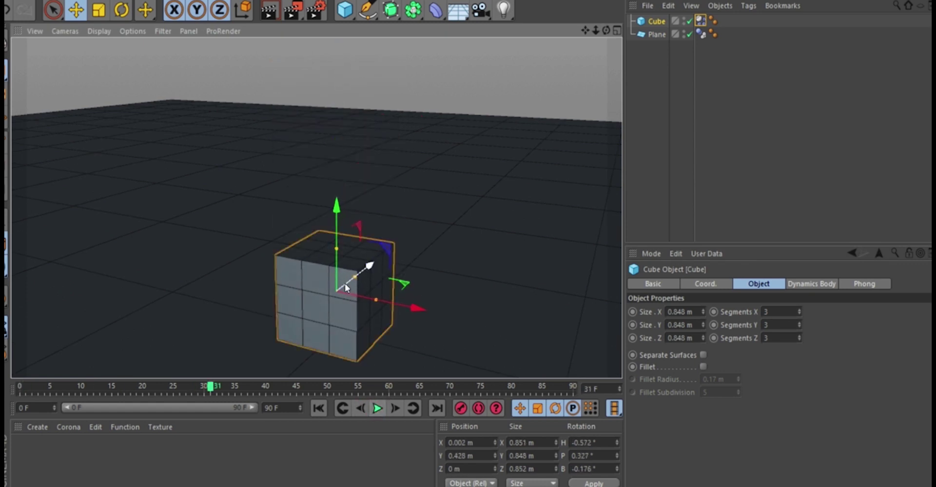
Replay the simulation from the start with a close front view of the cube to examine its deformation.
left_click_drag(352, 304, 384, 201, "alt")
scroll(355, 271, "up", 3)
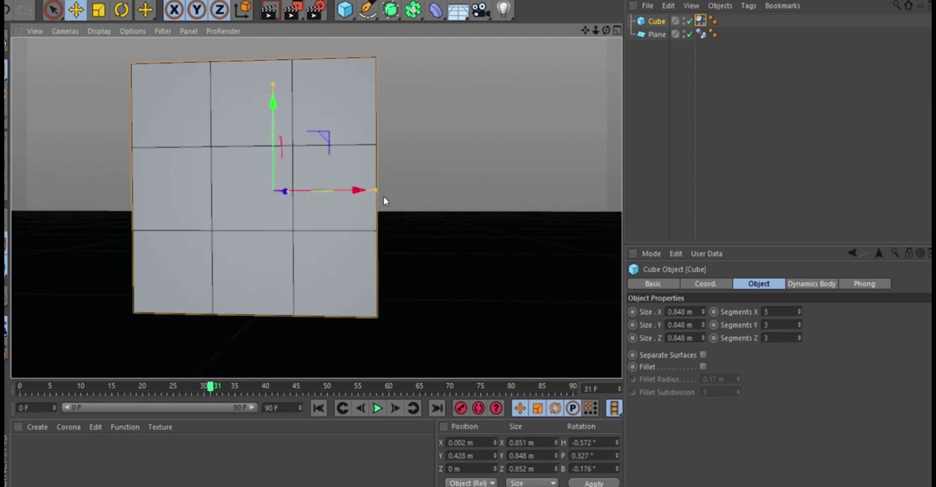
left_click(318, 408)
left_click(377, 409)
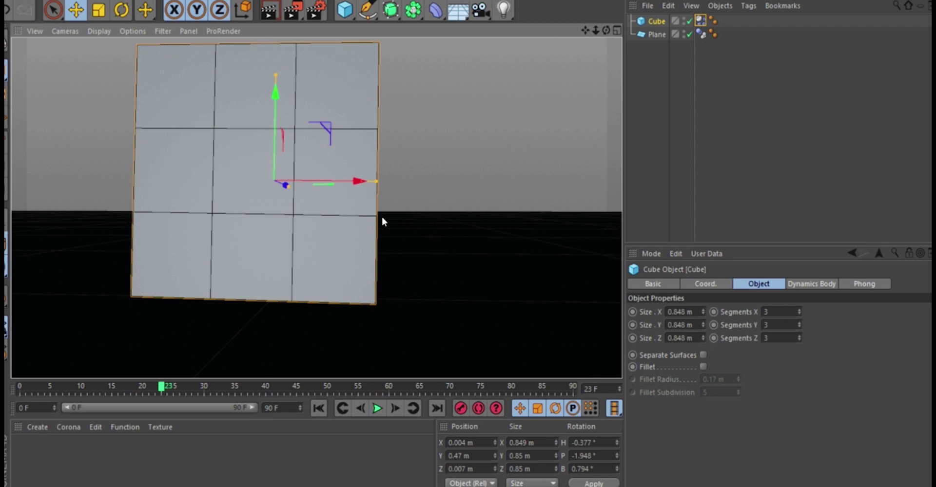
Examine the three-segment cube from several distances and angles alongside its segment settings.
right_click_drag(370, 211, 366, 249, "alt")
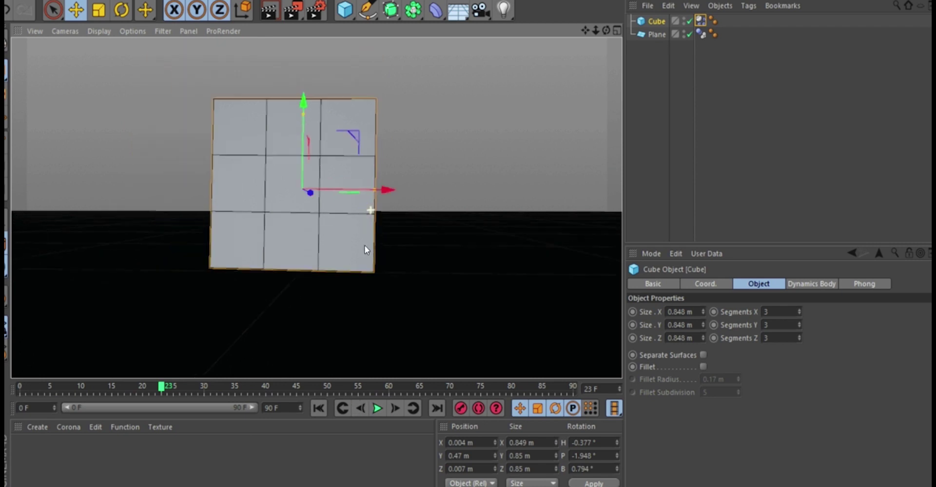
left_click_drag(366, 249, 351, 184, "alt")
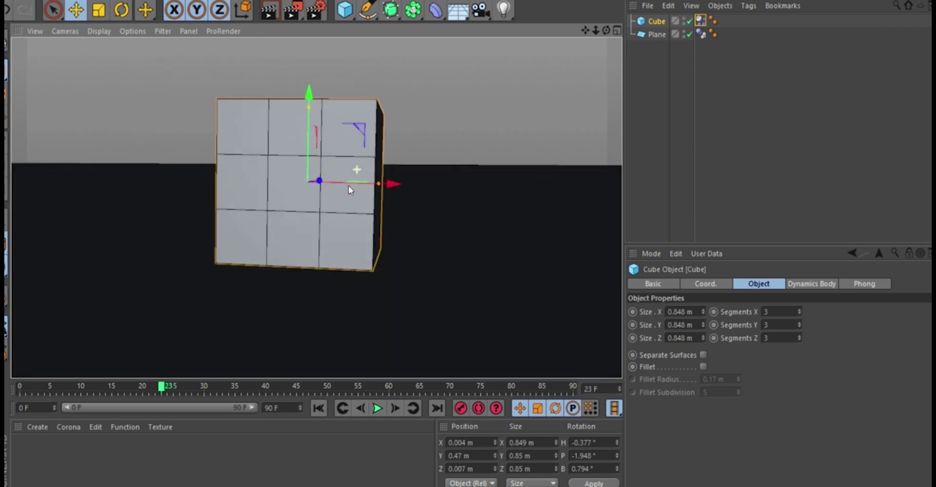
right_click_drag(351, 184, 376, 111, "alt")
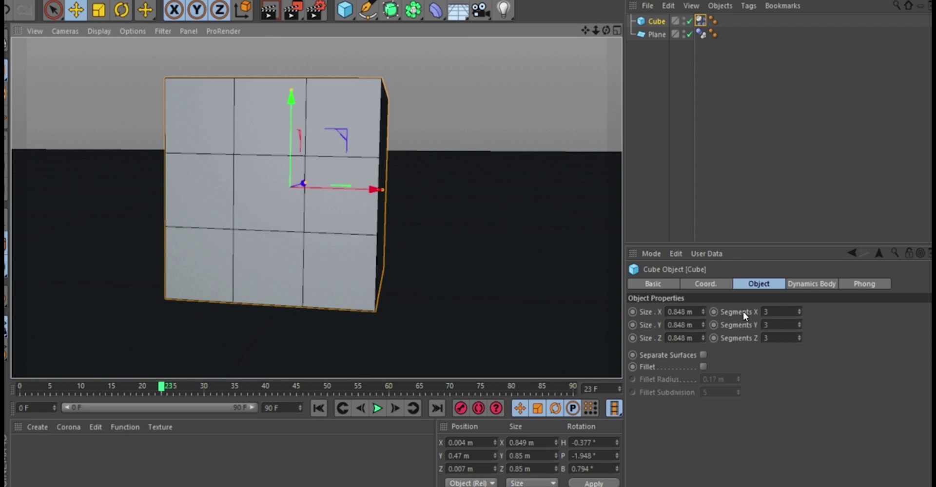
left_click_drag(343, 188, 350, 209, "alt")
left_click(774, 312)
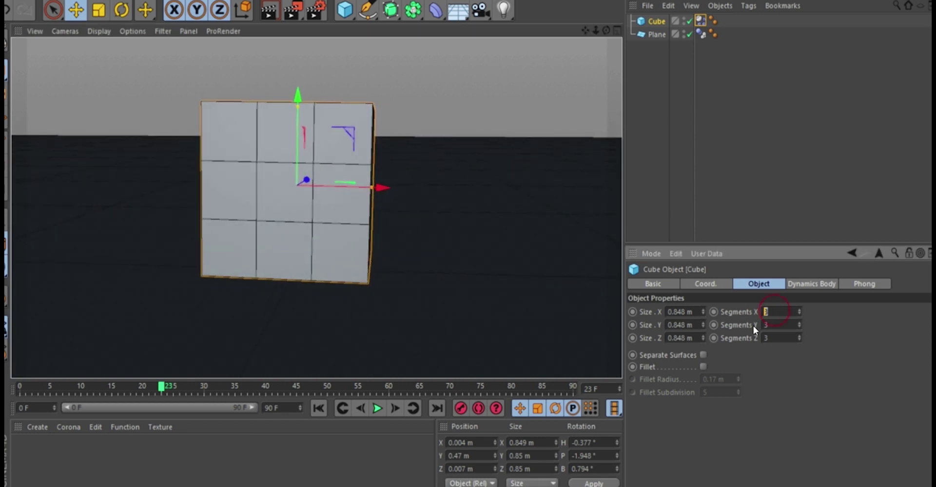
left_click(768, 313)
right_click_drag(323, 121, 320, 161, "alt")
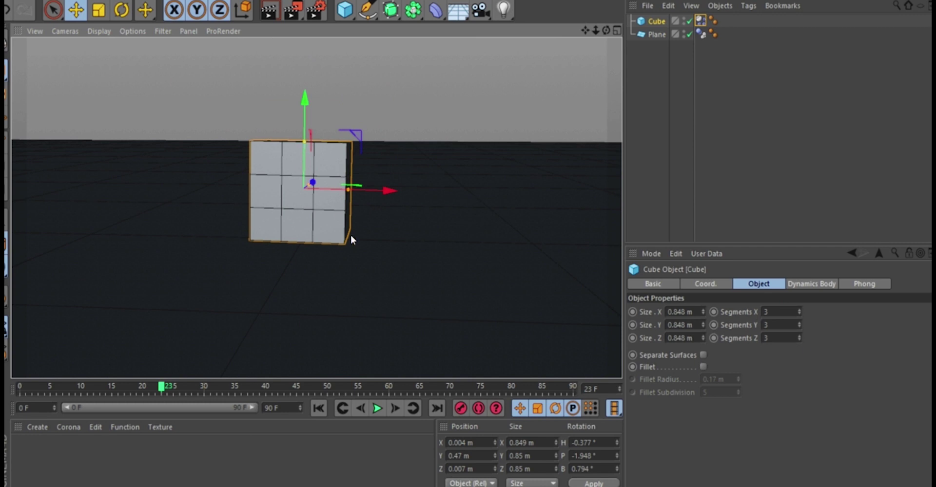
double_click(773, 311)
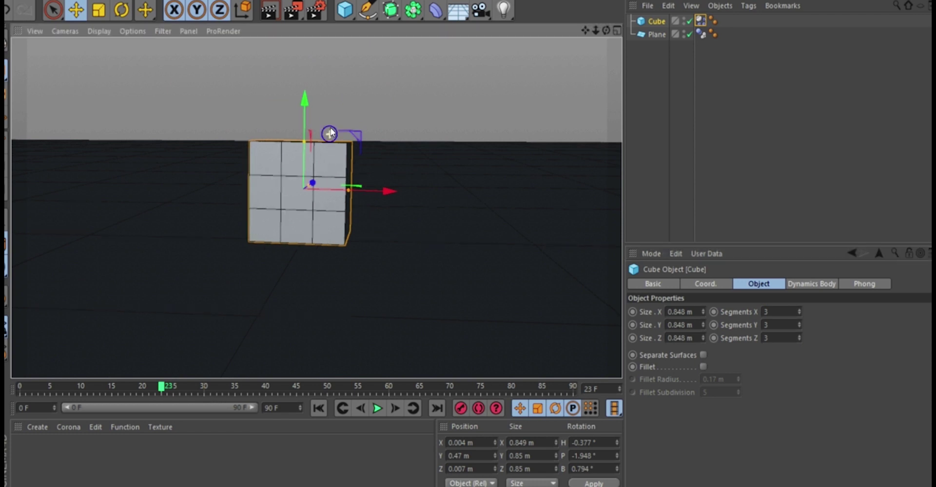
scroll(331, 165, "up", 2)
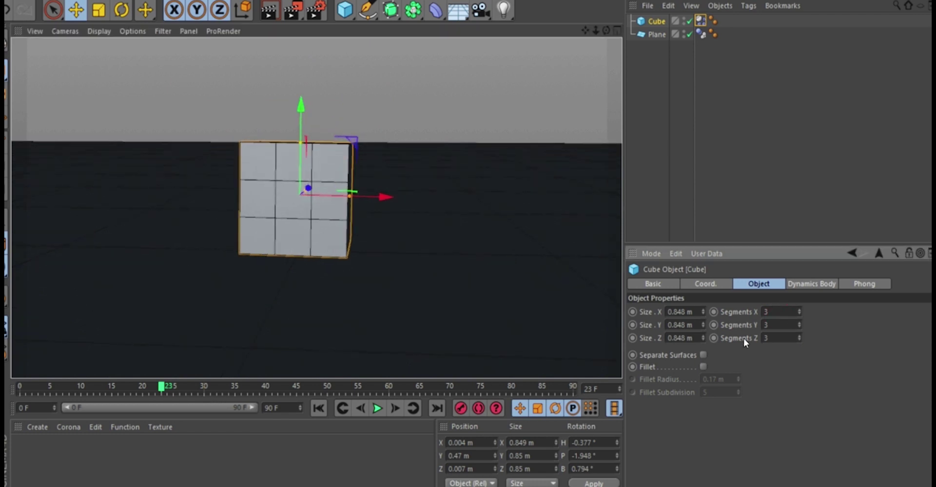
Set the cube's X, Y and Z segments to 6 each.
double_click(772, 312)
type("6")
key("Tab")
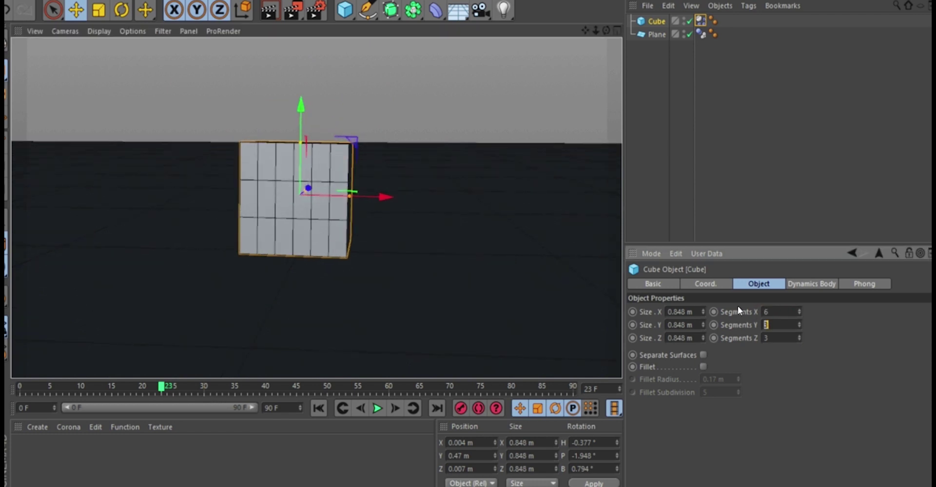
type("6")
key("Tab")
type("6")
key("Tab")
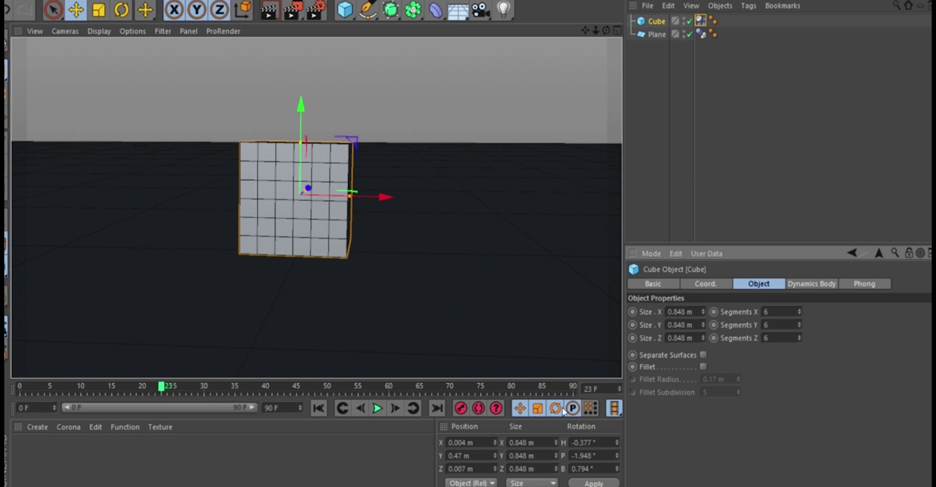
Play the simulation from frame 0 twice to check how the six-segment cube deforms on landing, stopping playback each time.
left_click(318, 408)
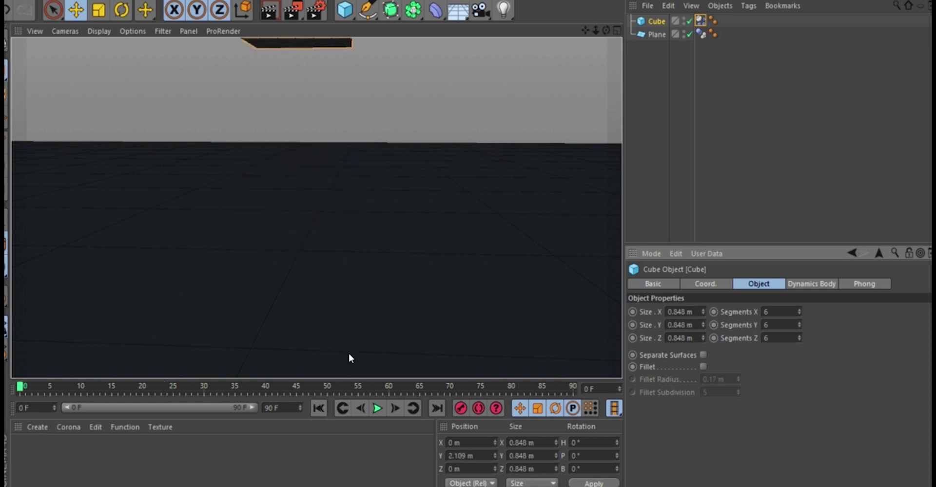
left_click(376, 408)
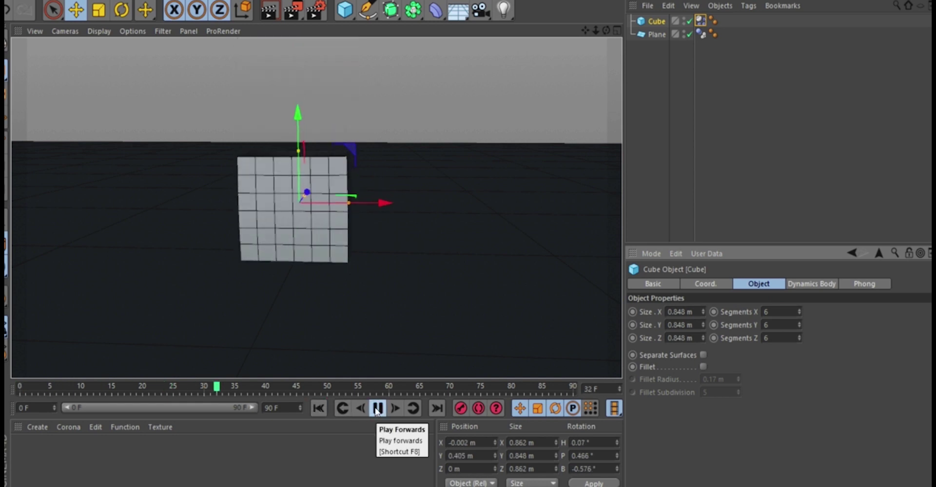
left_click(376, 408)
scroll(348, 251, "up", 2)
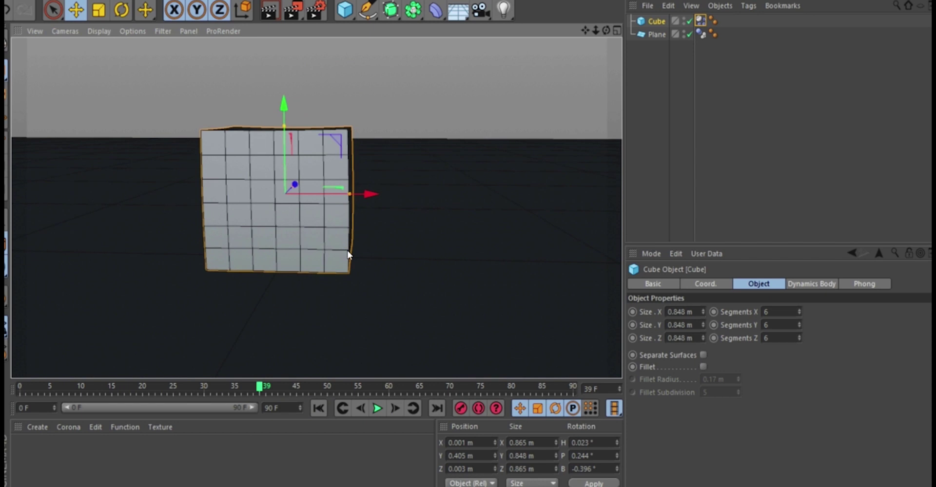
scroll(349, 255, "down", 2)
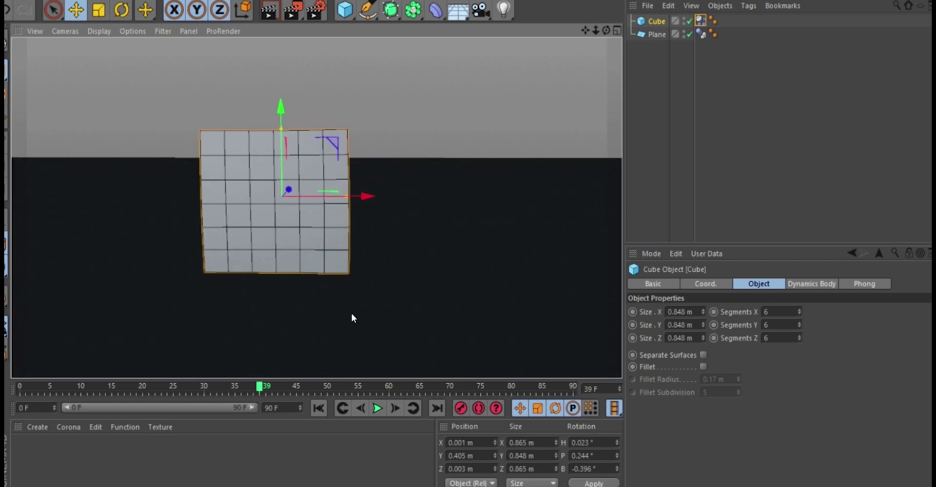
left_click(319, 408)
left_click(378, 409)
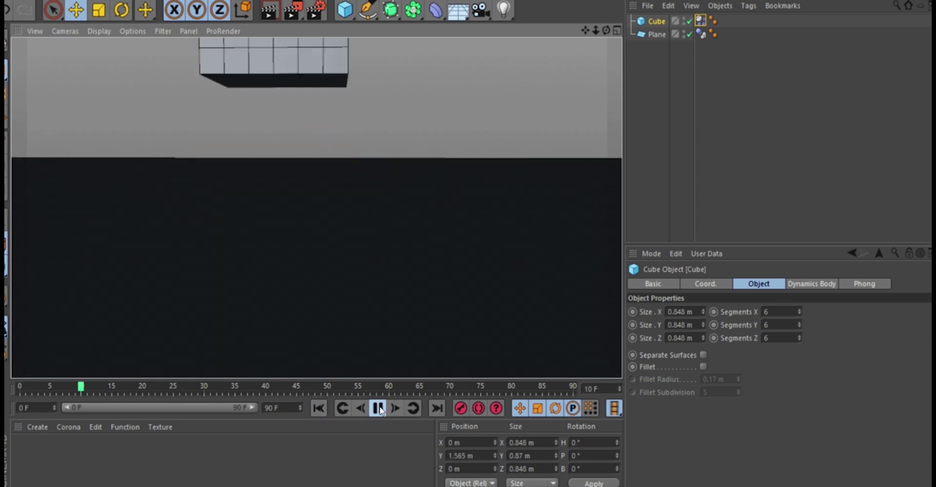
left_click(378, 408)
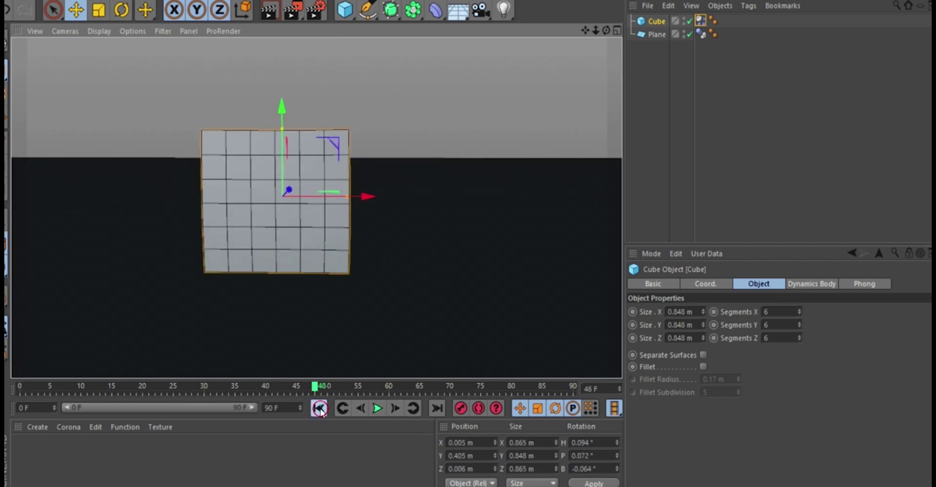
Rewind the animation to frame 0 and set the cube's X, Y and Z segments to 12 each.
left_click(318, 408)
left_click(772, 312)
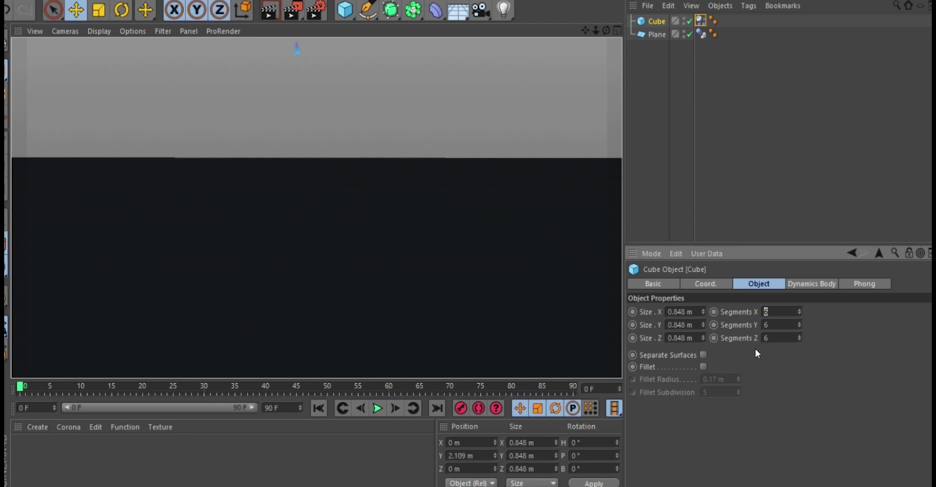
type("12")
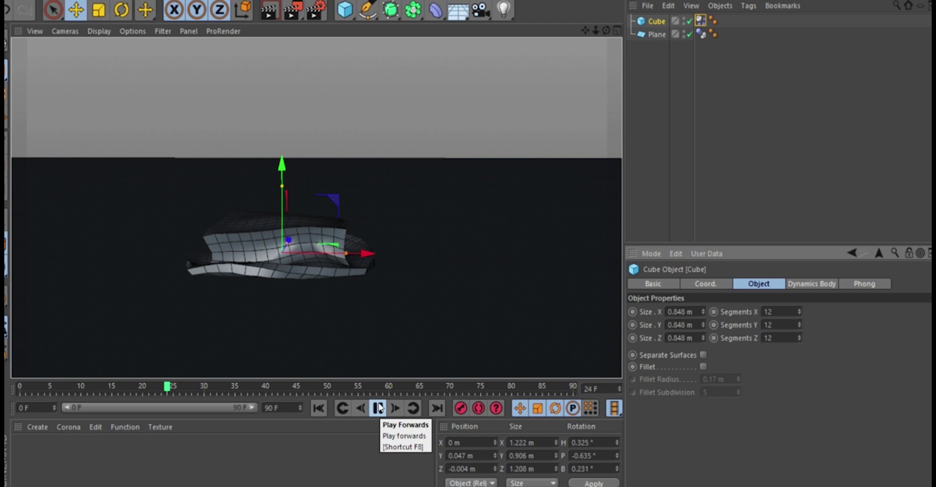
Play the twelve-segment cube's fall, then replay it from frame 0 and stop at frame 31.
left_click(378, 409)
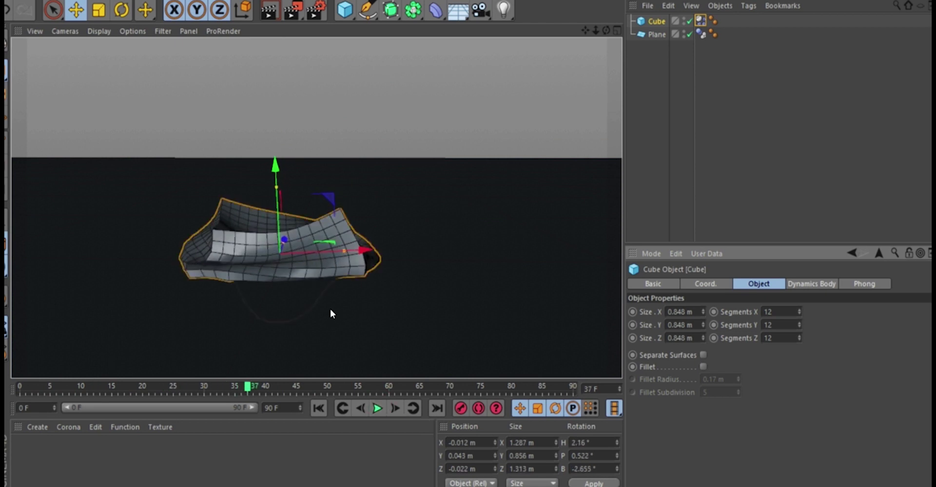
left_click(318, 408)
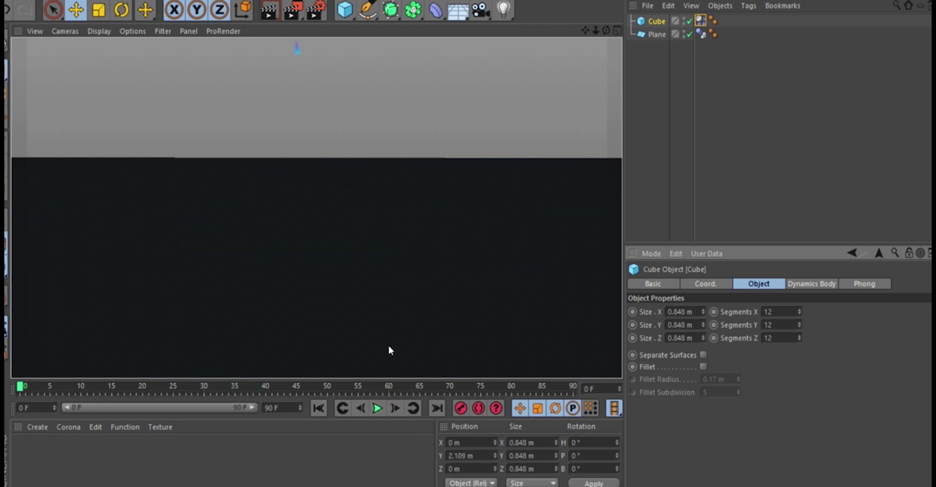
left_click(378, 408)
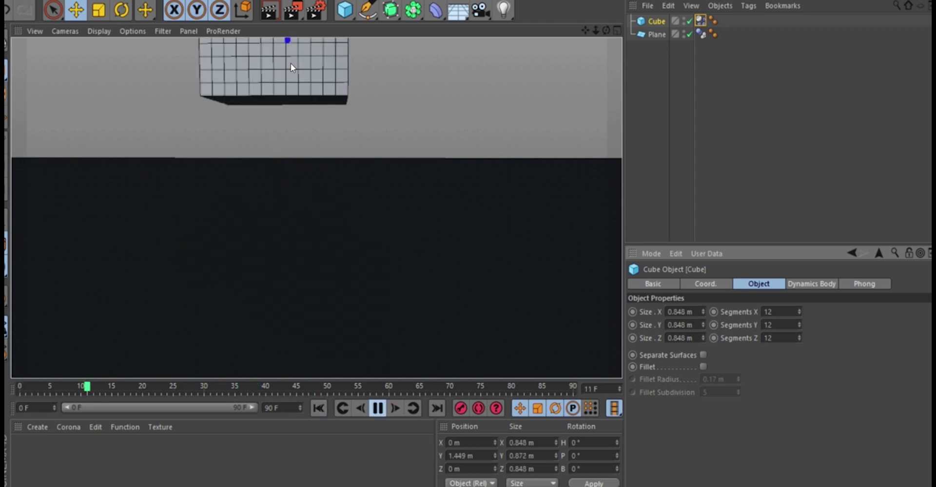
left_click(378, 408)
Inspect the collapsed cube's folds and mesh up close and from several angles.
left_click_drag(308, 261, 278, 275, "alt")
right_click_drag(277, 275, 384, 211, "alt")
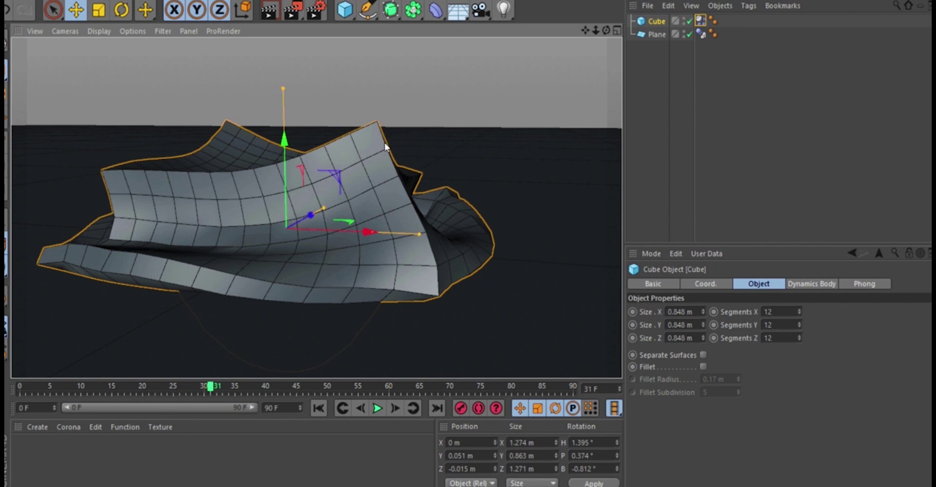
scroll(384, 143, "up", 4)
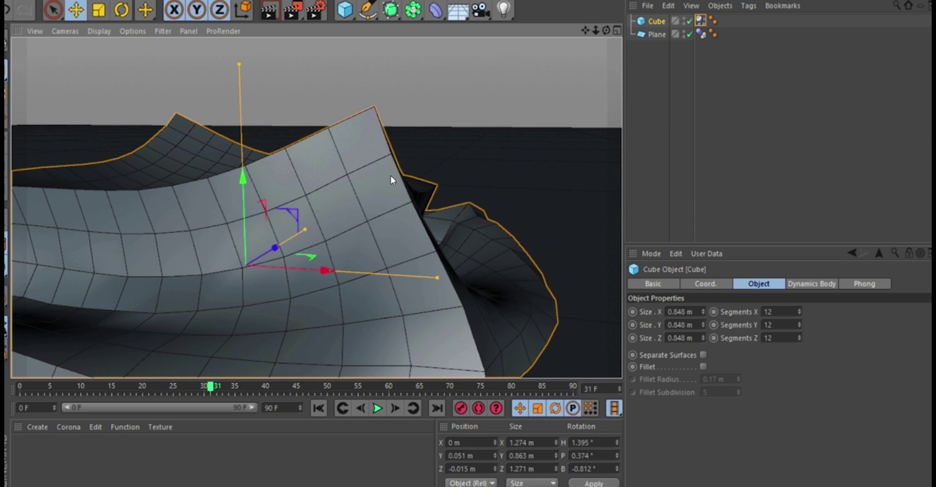
scroll(334, 231, "down", 5)
left_click_drag(335, 231, 369, 251, "alt")
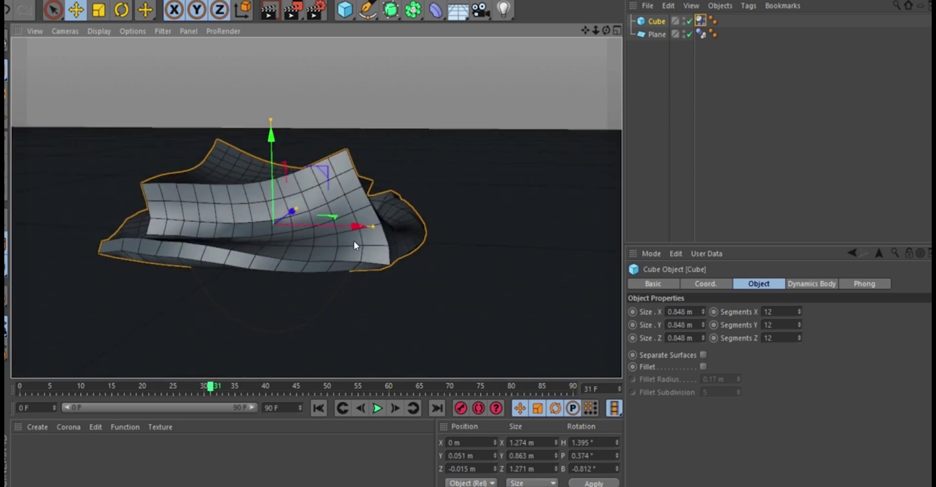
mouse_move(354, 241)
right_mouse_down("alt")
mouse_move(346, 174)
mouse_move(344, 234)
right_mouse_up("alt")
mouse_move(344, 234)
left_mouse_down("alt")
mouse_move(350, 225)
mouse_move(356, 233)
left_mouse_up("alt")
right_click_drag(356, 233, 344, 147, "alt")
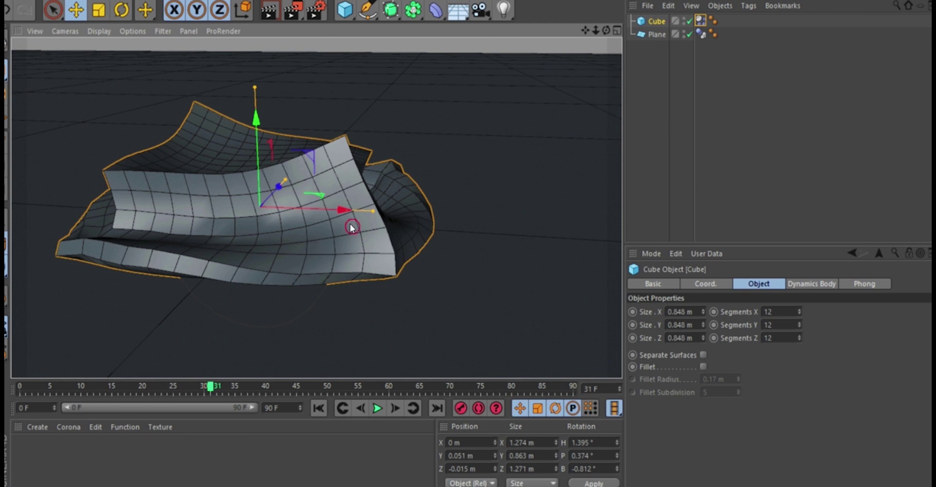
mouse_move(353, 189)
left_mouse_down("alt")
mouse_move(314, 219)
mouse_move(353, 180)
left_mouse_up("alt")
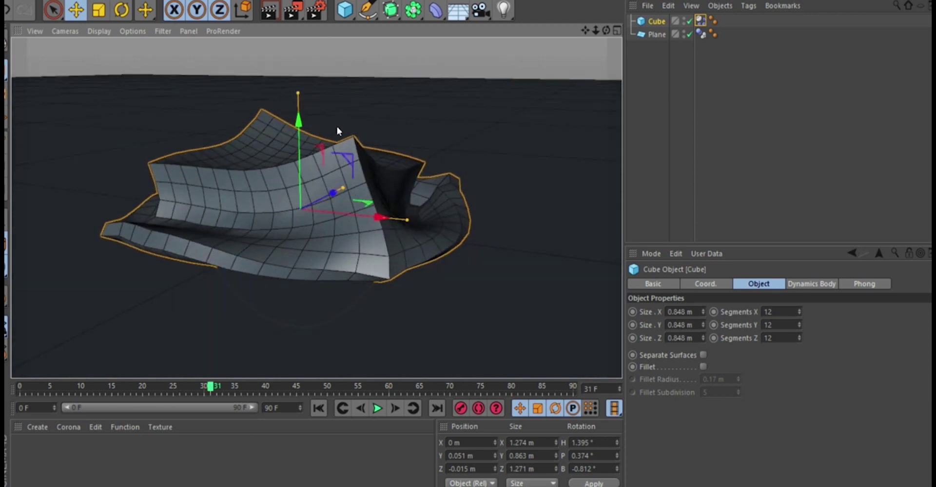
Set the Structural spring value to 200 in the soft body settings of the cube's Dynamics Body tag.
left_click(701, 21)
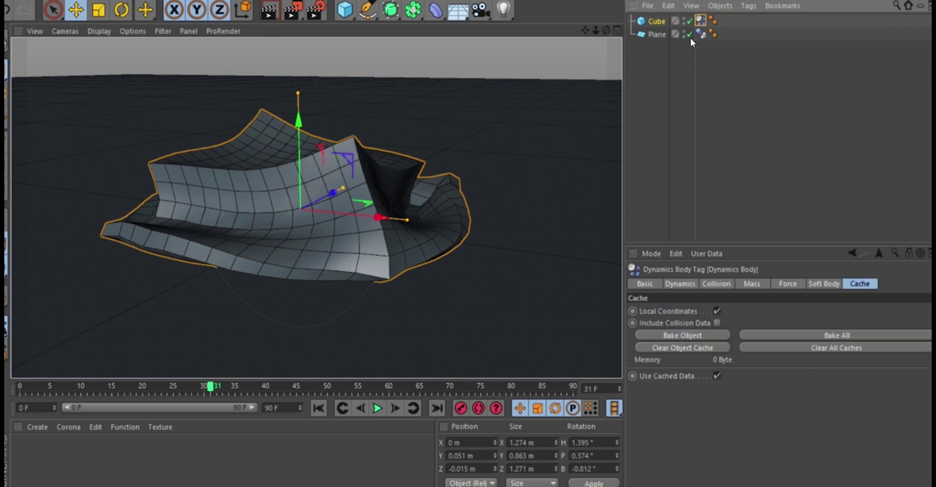
left_click(812, 285)
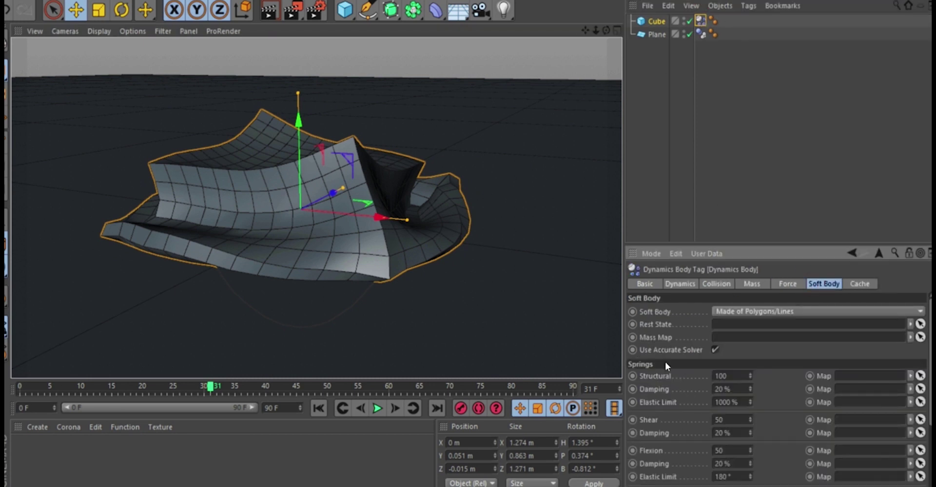
scroll(642, 364, "down", 3)
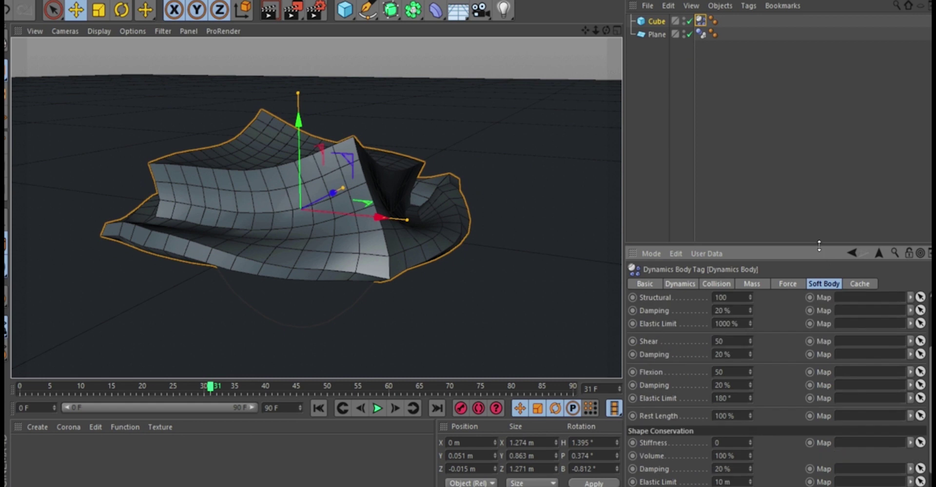
left_click_drag(819, 246, 819, 195)
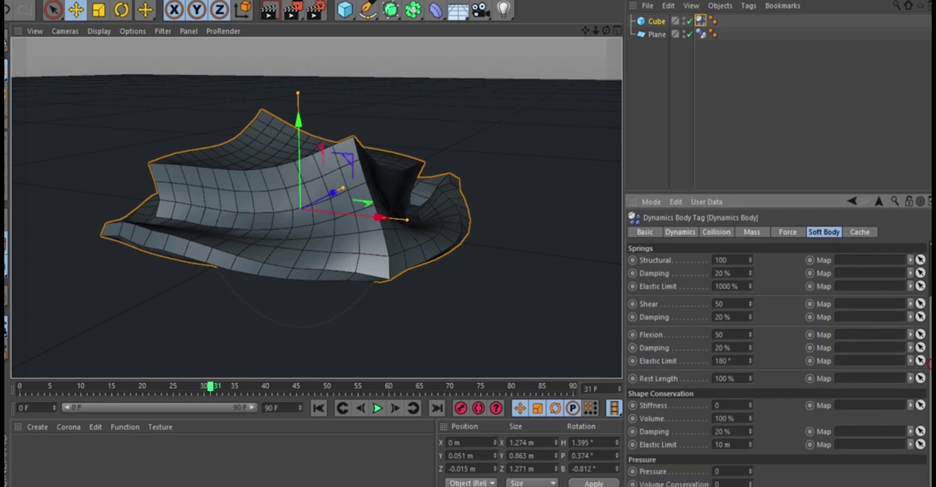
scroll(699, 320, "up", 1)
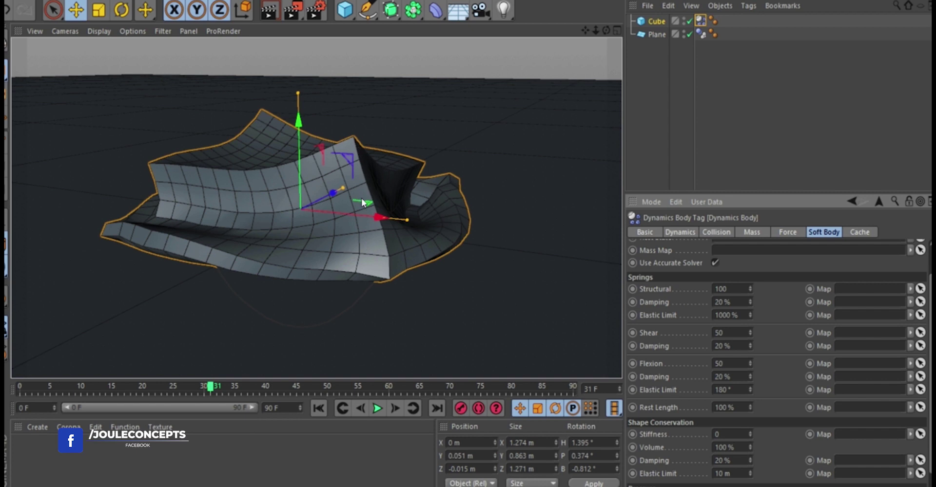
left_click_drag(714, 289, 727, 289)
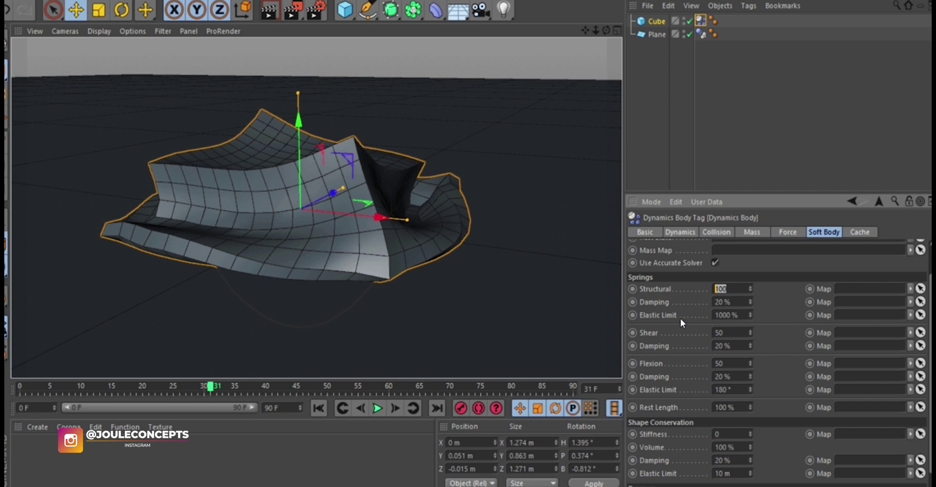
type("200")
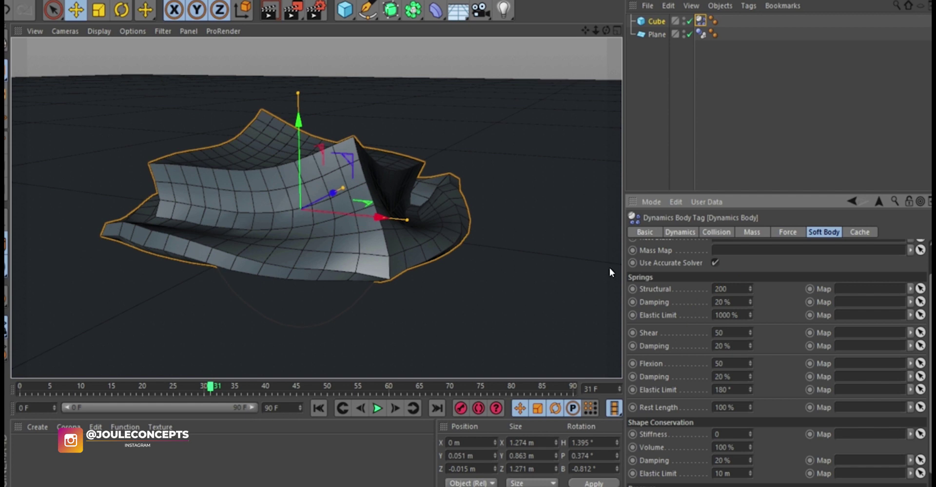
Play the simulation from frame 0 to check the effect of the stronger structural springs, then stop it.
left_click(319, 409)
left_click(377, 408)
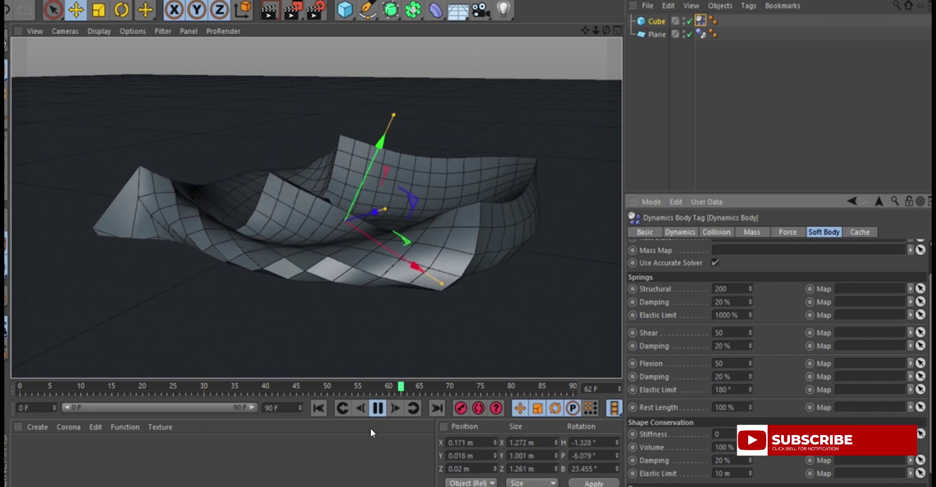
left_click(376, 409)
Rewind the animation to frame 0 and set the cube's Shear and Flexion springs to 100 each.
left_click(320, 408)
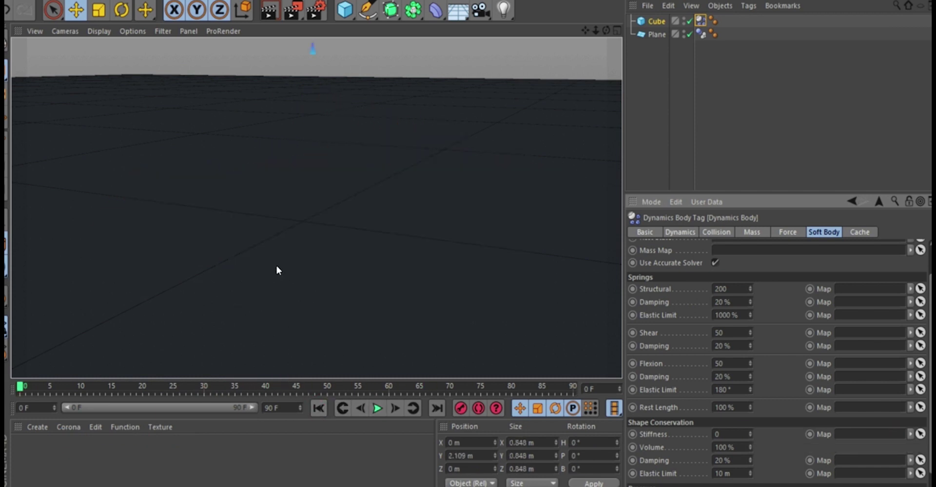
left_click(724, 333)
type("100")
left_click(711, 364)
left_click(648, 333)
left_click(650, 364, "ctrl")
Play the simulation to check the cube with the Shear and Flexion springs at 100, then stop and rewind it.
left_click(377, 409)
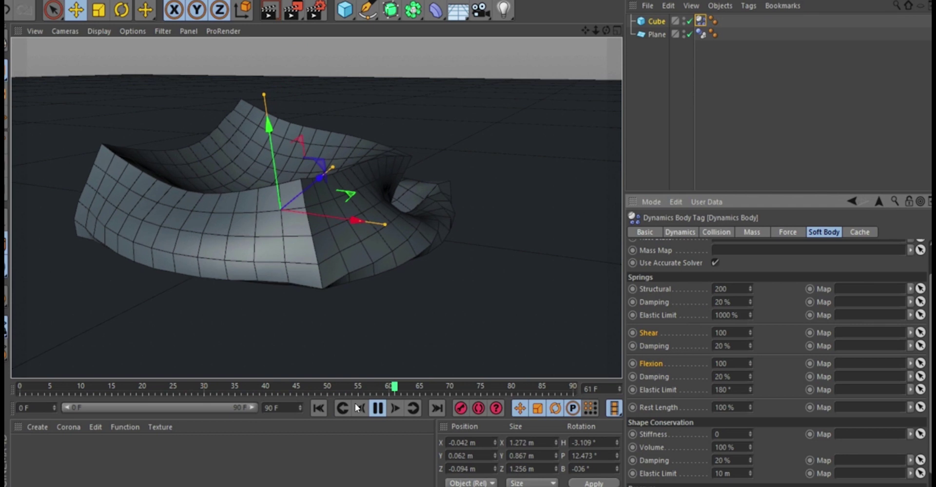
left_click(377, 409)
left_click(318, 409)
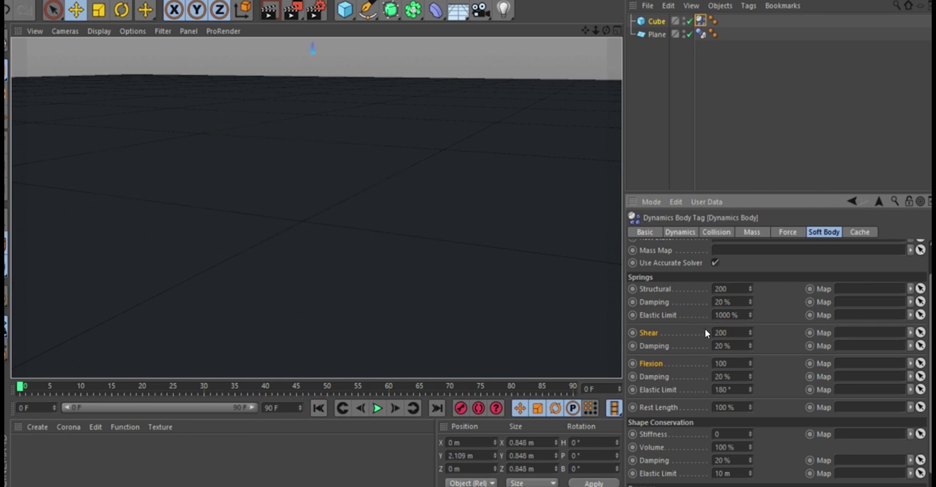
Set the cube's Shear and Flexion springs to 200 each, and run the simulation from frame 0 to test them.
left_click(715, 363)
left_click(380, 409)
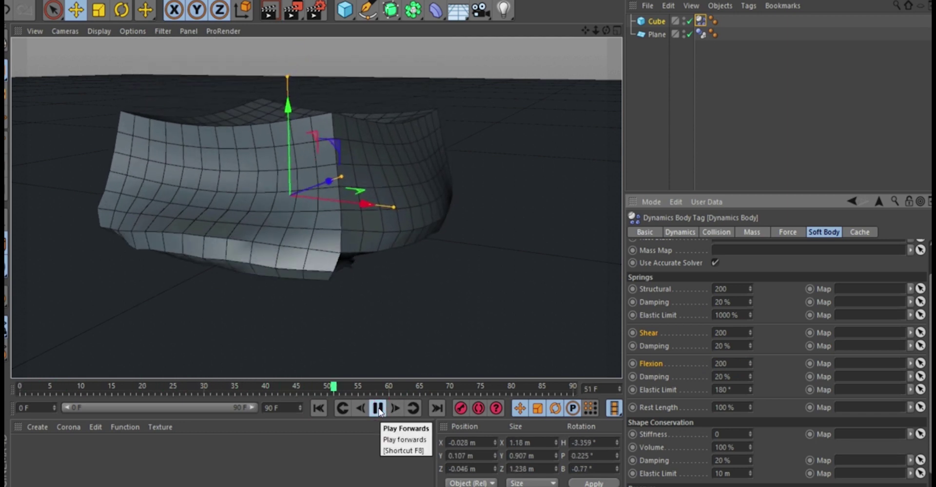
left_click(319, 408)
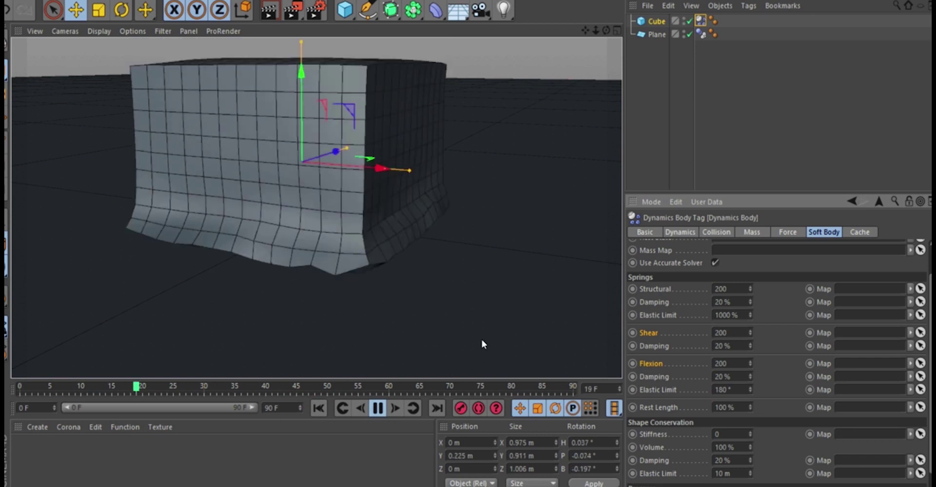
left_click(378, 409)
left_click(320, 409)
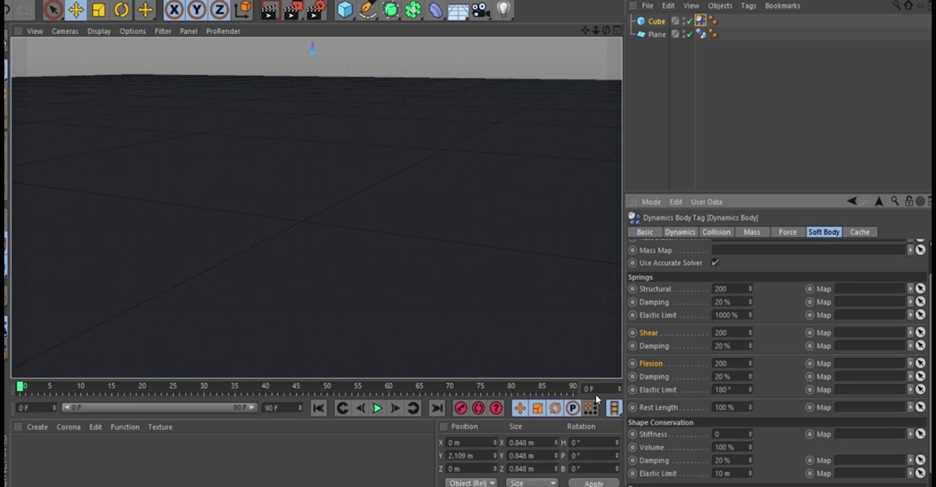
Replay the drop from frame 0 and pause it after the impact to examine the cube's deformation.
left_click(377, 409)
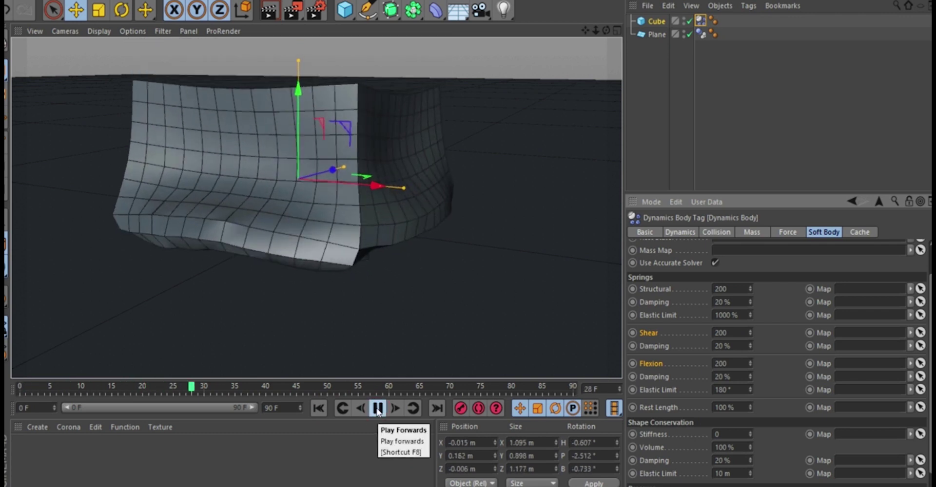
left_click(378, 409)
left_click(388, 188)
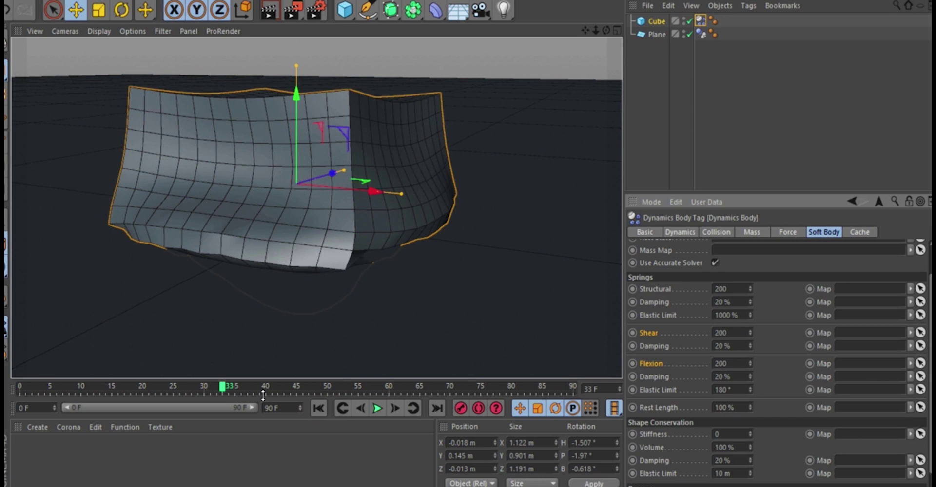
Rewind to frame 0, set the Shape Conservation Stiffness to 20, and play the simulation.
left_click(319, 409)
left_click(725, 435)
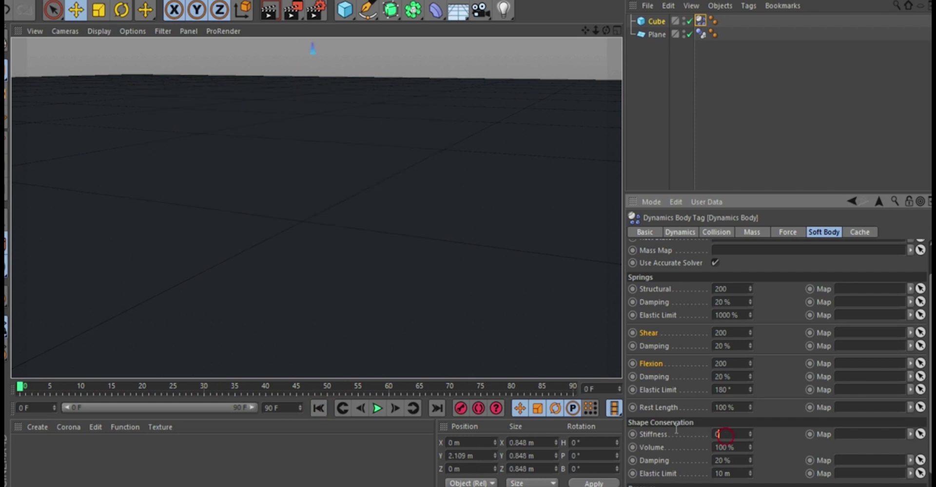
type("20")
key("Return")
left_click(374, 413)
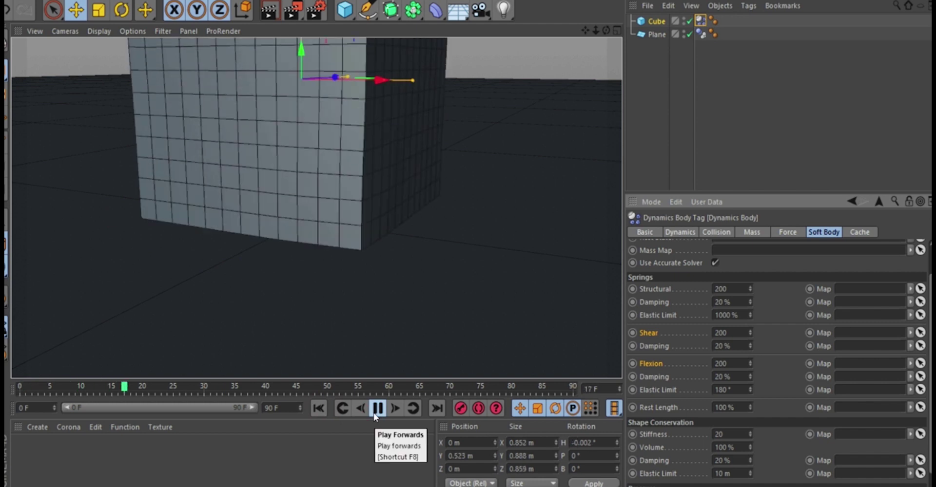
Examine the landed cube's crumpled lower edge from several angles and stop the playback.
scroll(325, 297, "down", 3)
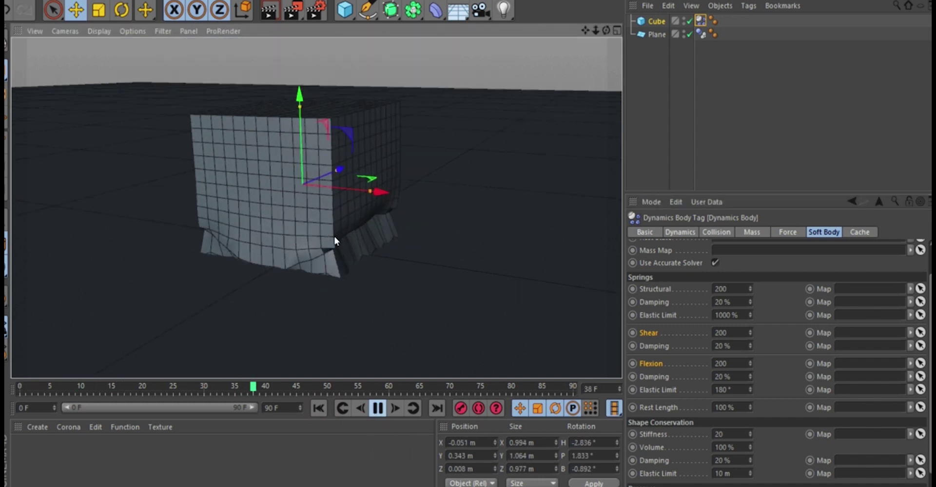
left_click_drag(339, 251, 317, 255, "alt")
left_click(377, 408)
scroll(300, 165, "up", 4)
left_click_drag(301, 165, 309, 227, "alt")
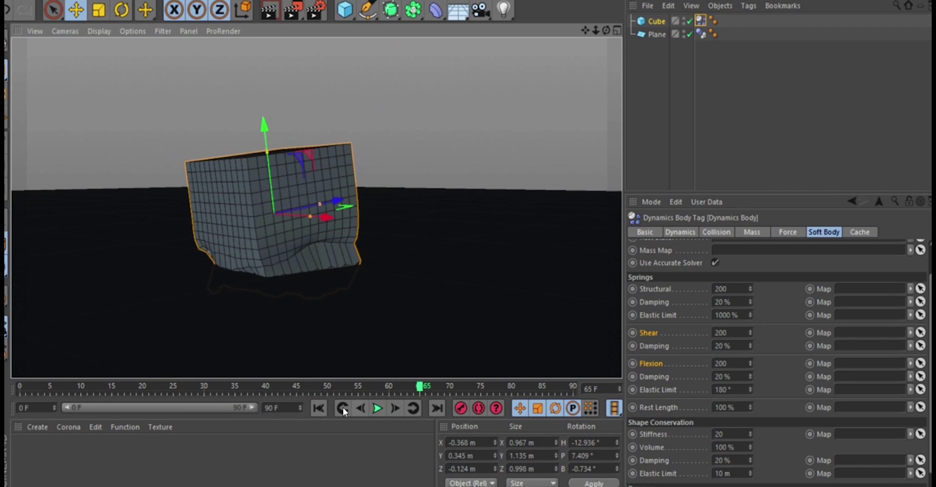
Set the Shape Conservation Stiffness to 50, play the simulation from frame 0, then stop and rewind it.
left_click(317, 409)
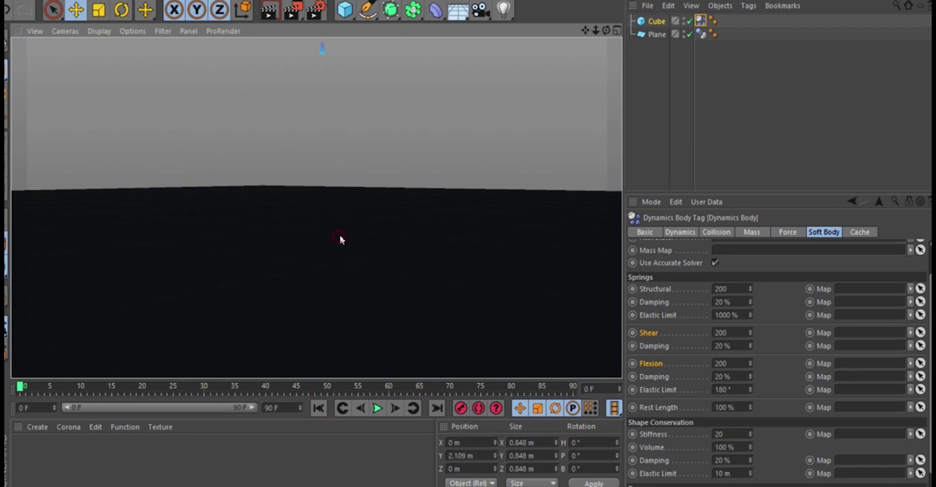
double_click(739, 433)
type("50")
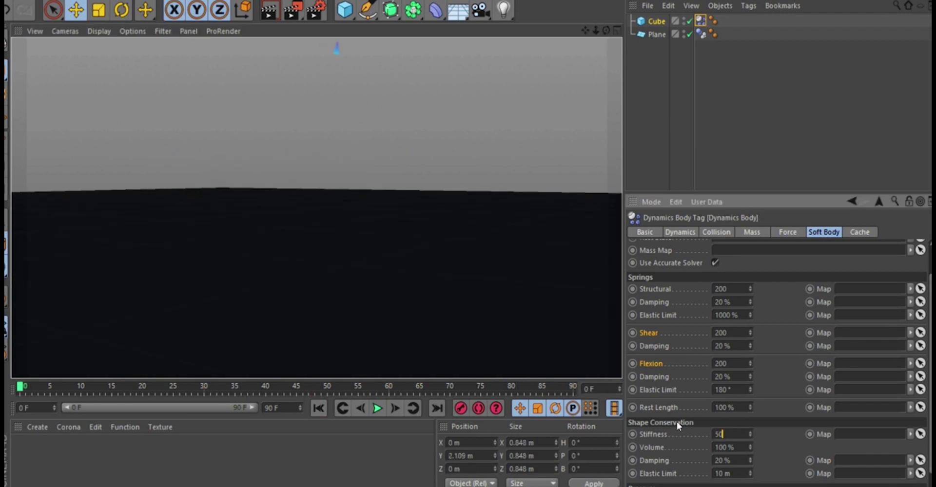
left_click(376, 408)
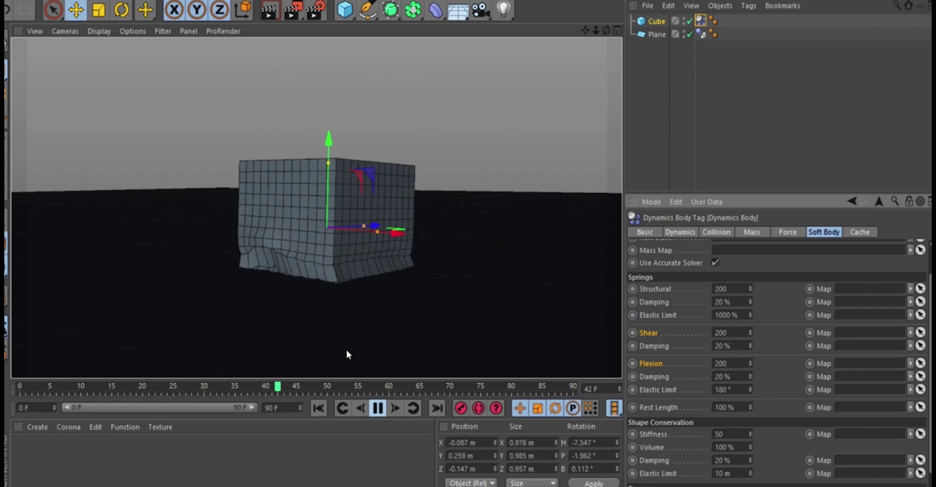
left_click(378, 408)
left_click(319, 409)
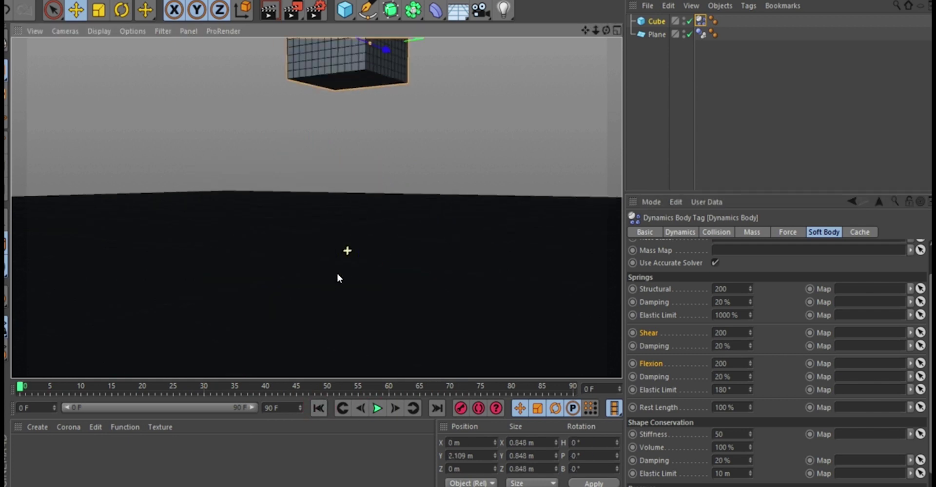
Reframe the view to show the whole cube and replay its fall, then return to frame 0.
left_click_drag(340, 278, 340, 204, "alt")
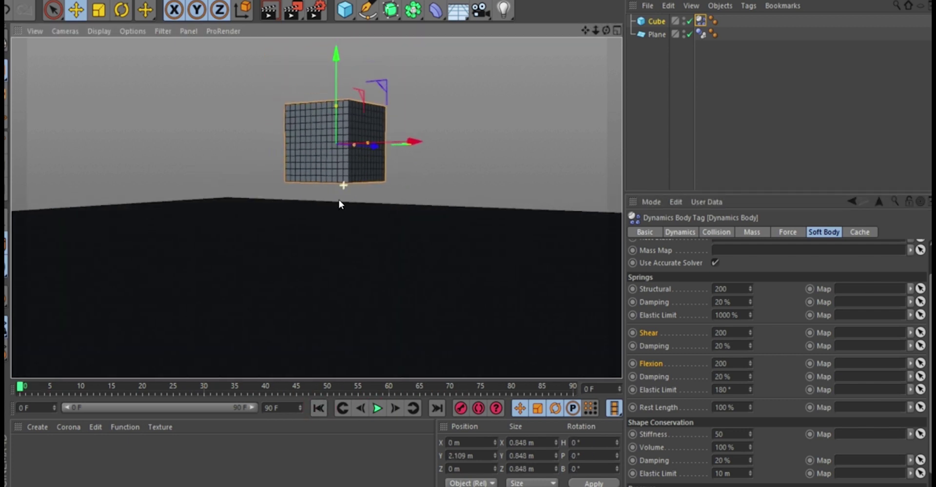
left_click(383, 409)
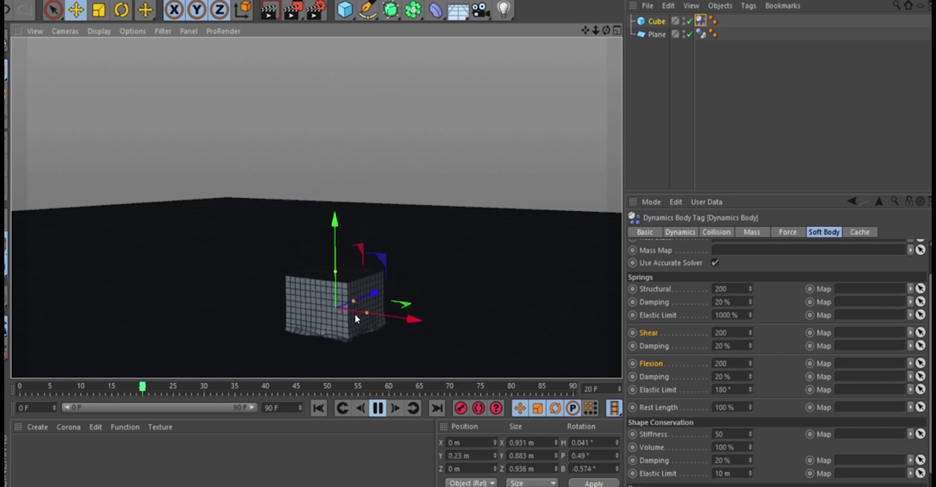
left_click(376, 410)
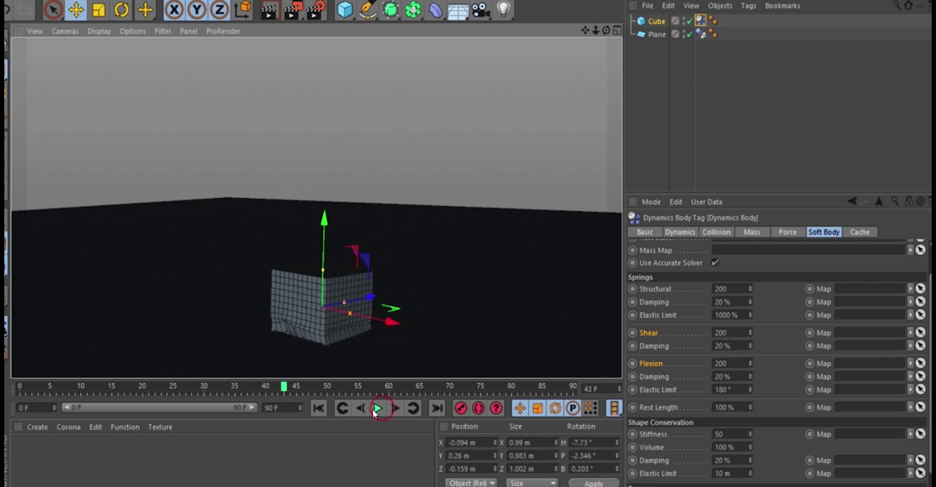
left_click(319, 409)
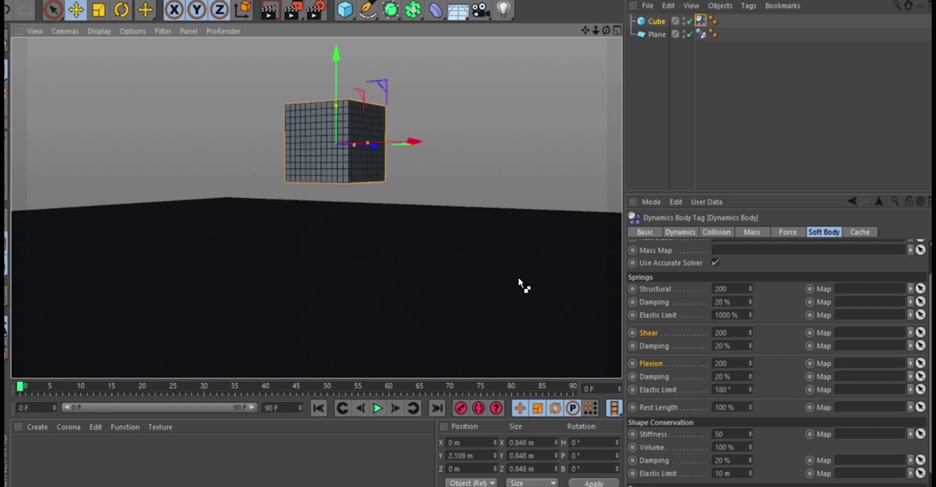
Set Steps per Frame to 20 in the project's expert dynamics settings.
key("ctrl+d")
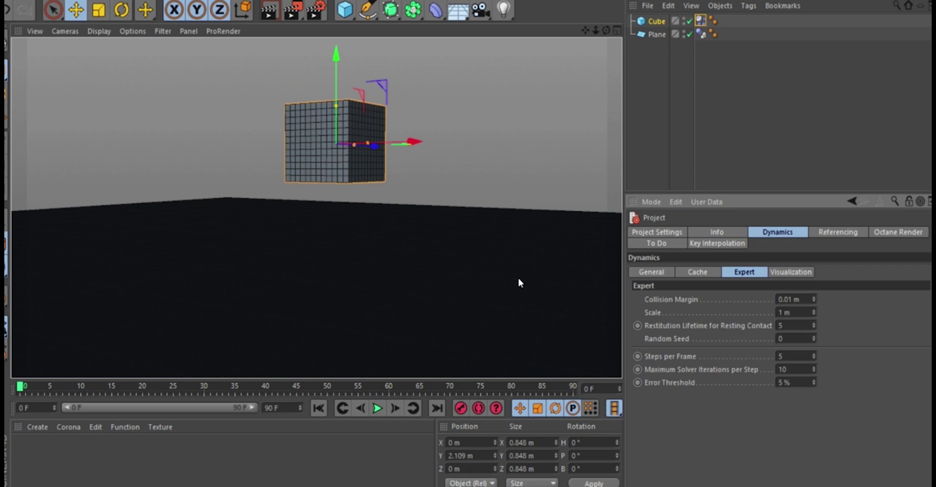
left_click(773, 234)
left_click(795, 358)
type("20")
Set the Error Threshold to 4% in the project's expert dynamics settings, keeping the Collision Margin as it is.
left_click(807, 299)
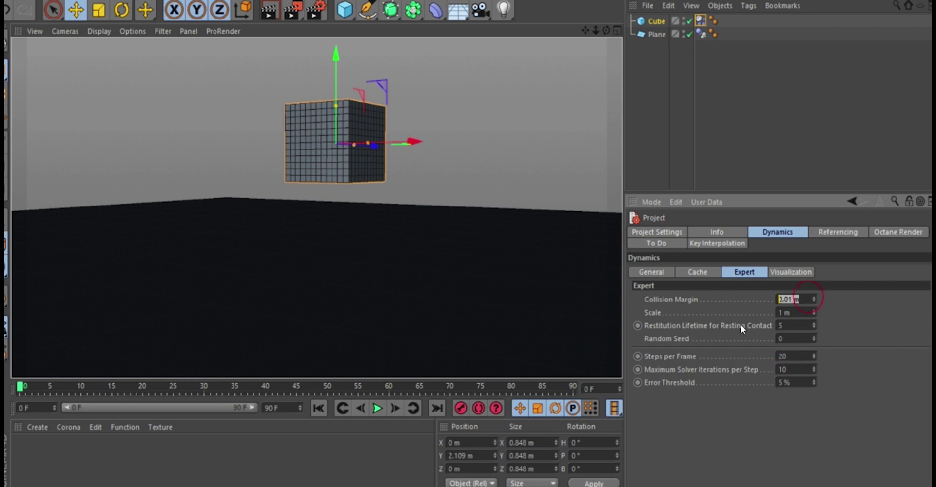
left_click(792, 300)
double_click(798, 382)
type("0.")
key("BackSpace")
key("BackSpace")
type("4")
key("Return")
Play the cube's drop twice from frame 0 to check the new solver accuracy, rewinding after each run.
scroll(337, 128, "up", 5)
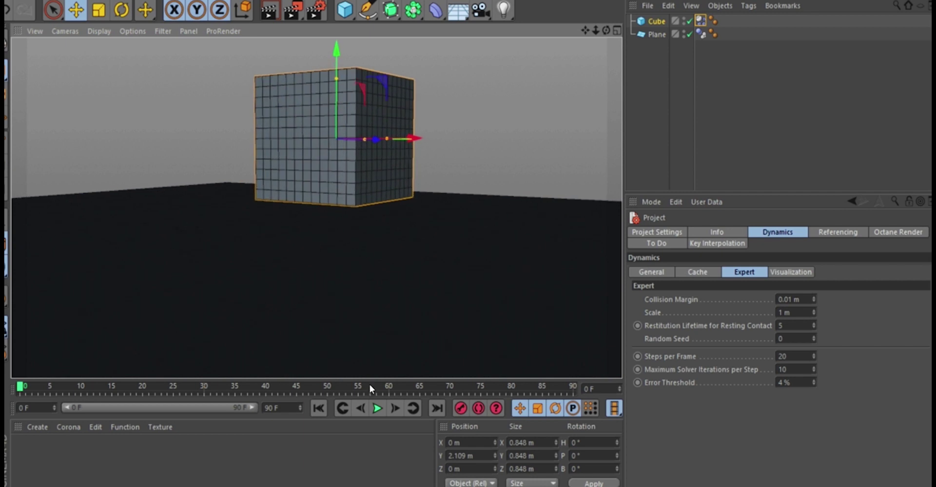
left_click(370, 411)
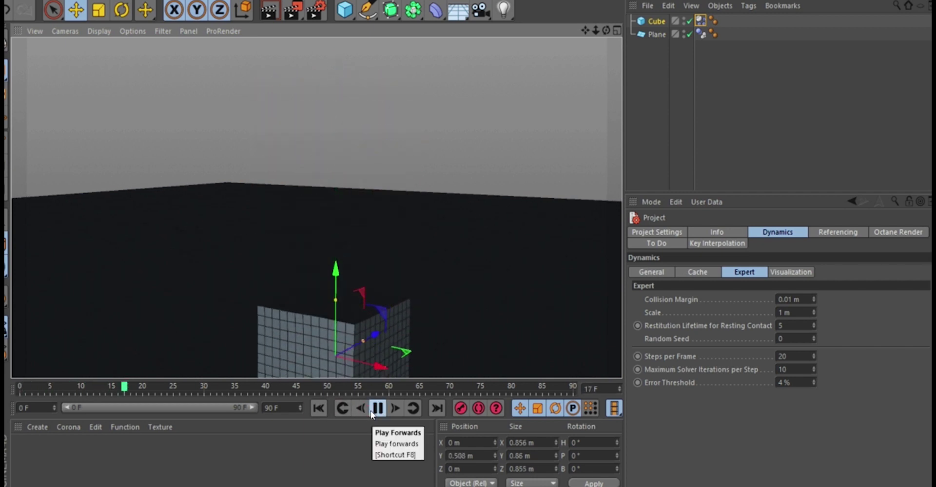
scroll(360, 224, "up", 2)
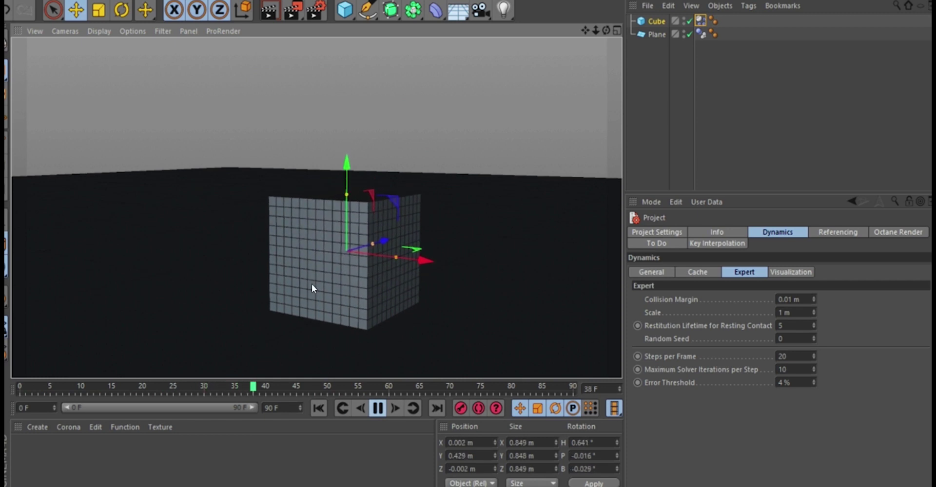
left_click(377, 408)
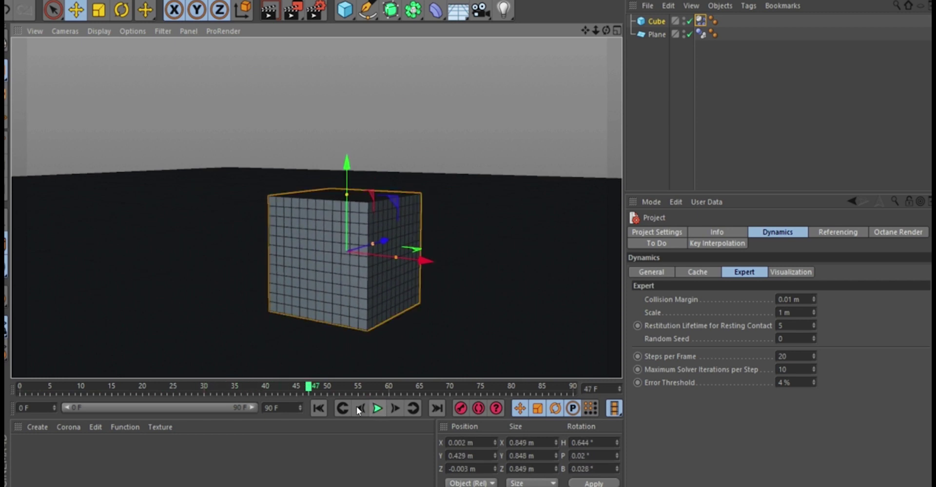
left_click(317, 410)
left_click(378, 409)
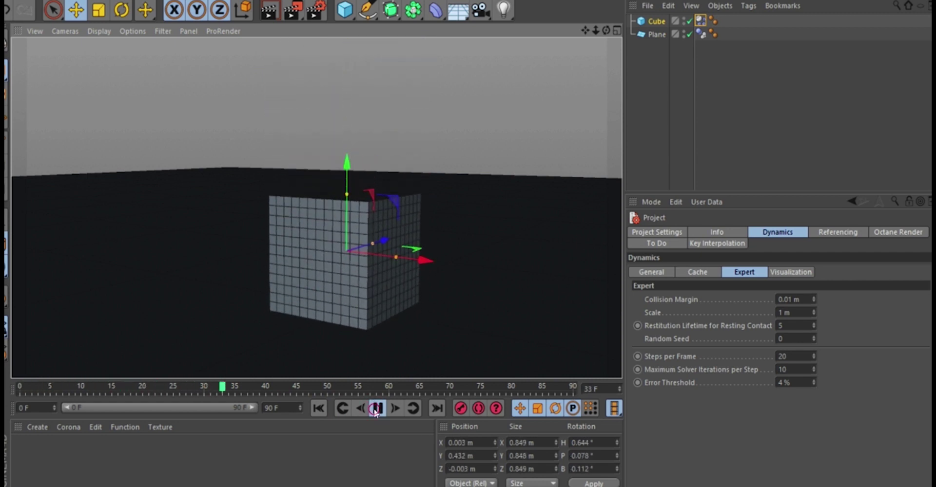
left_click(378, 408)
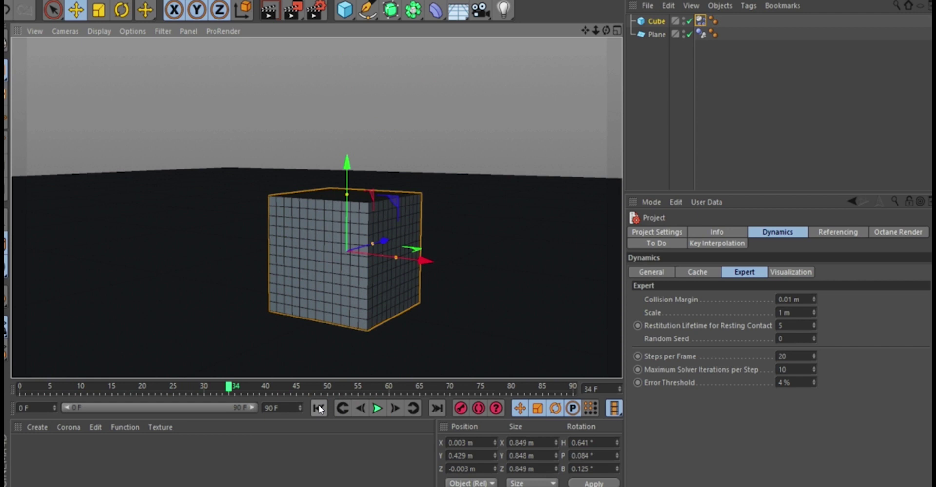
left_click(318, 409)
Set the cube's Structural spring to 100 and its Shear and Flexion springs to 150 each, then test the simulation.
left_click(700, 21)
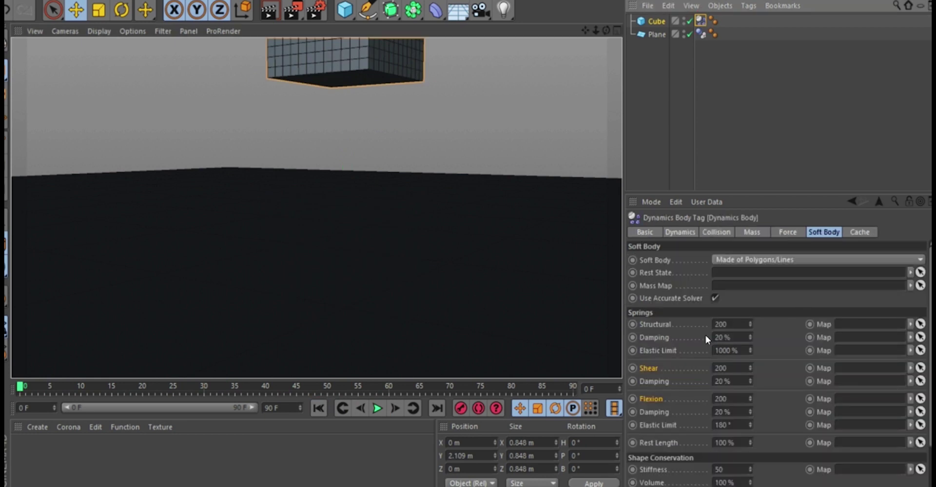
double_click(732, 325)
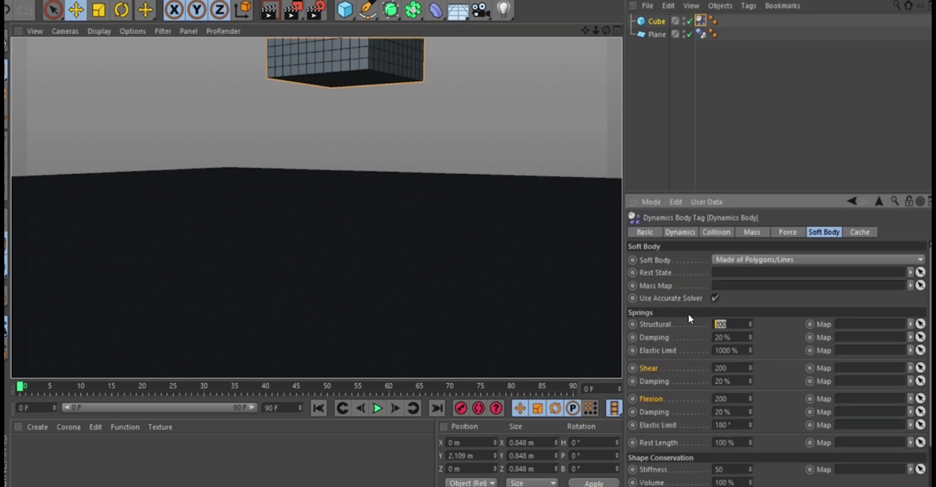
type("100")
double_click(728, 369)
type("150")
double_click(743, 399)
type("150")
key("Return")
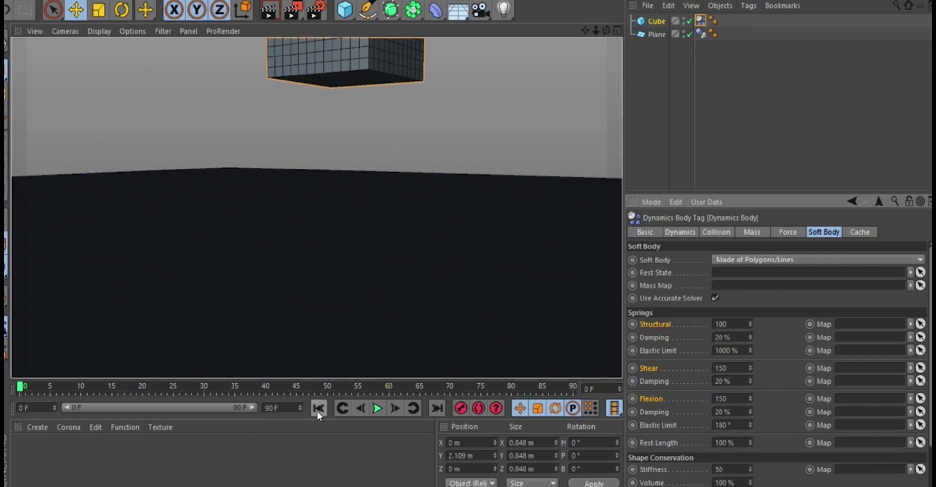
left_click(377, 409)
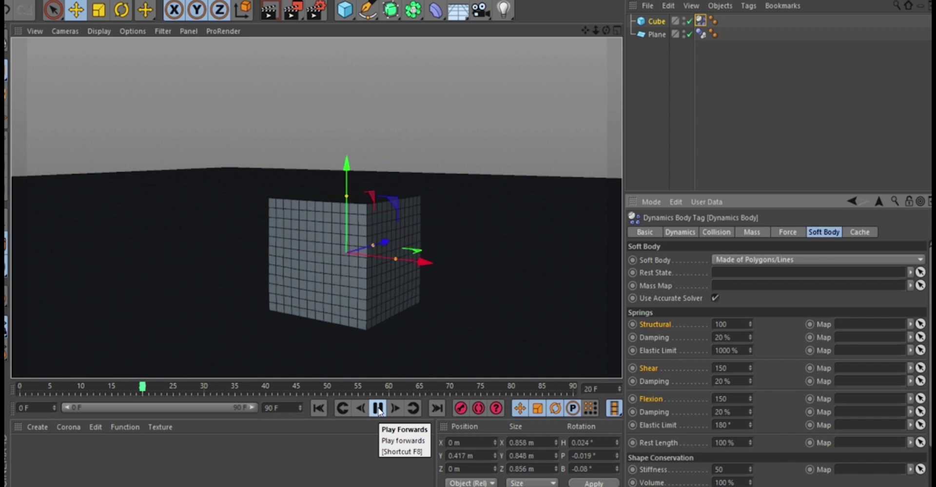
left_click(378, 409)
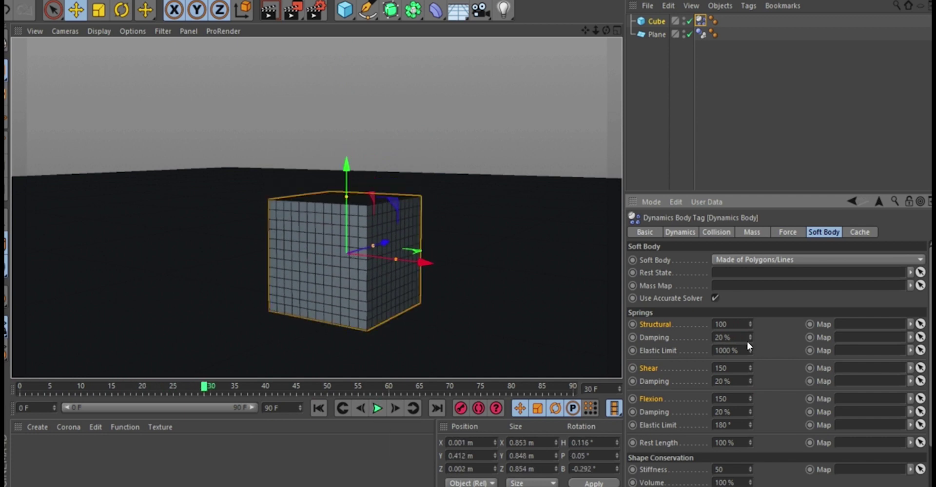
Set the cube's Shear and Flexion springs to 100 each, and play the simulation from frame 0 before stopping it.
double_click(729, 368)
type("100")
double_click(741, 399)
type("100")
left_click(319, 408)
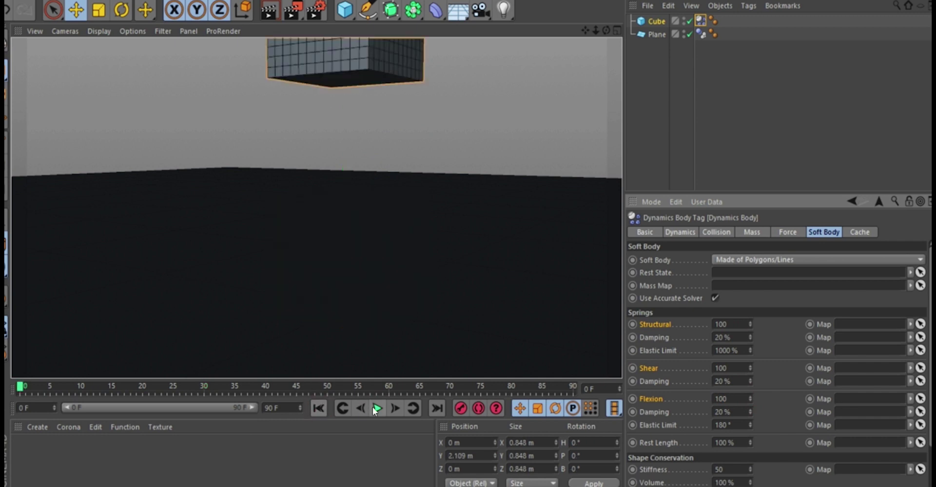
left_click(377, 408)
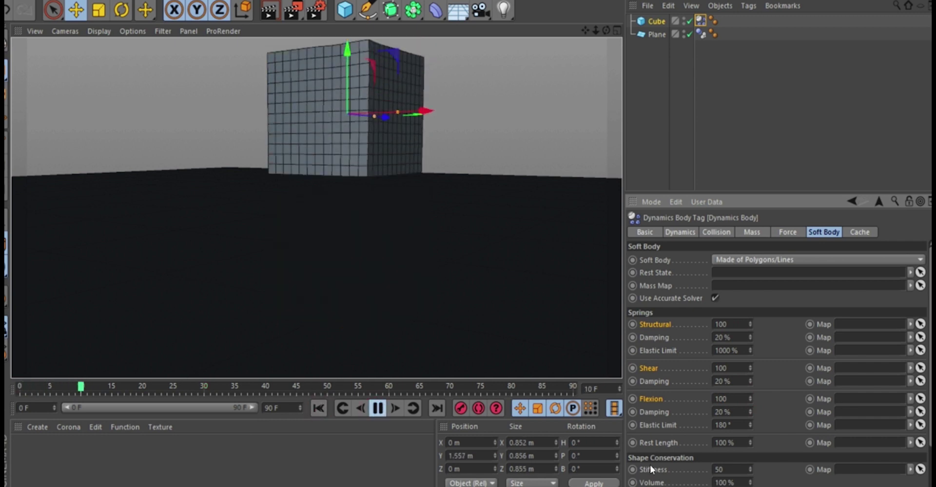
left_click(377, 408)
Set the cube's shape-conservation Stiffness to 25 and play the simulation from frame 0.
double_click(732, 470)
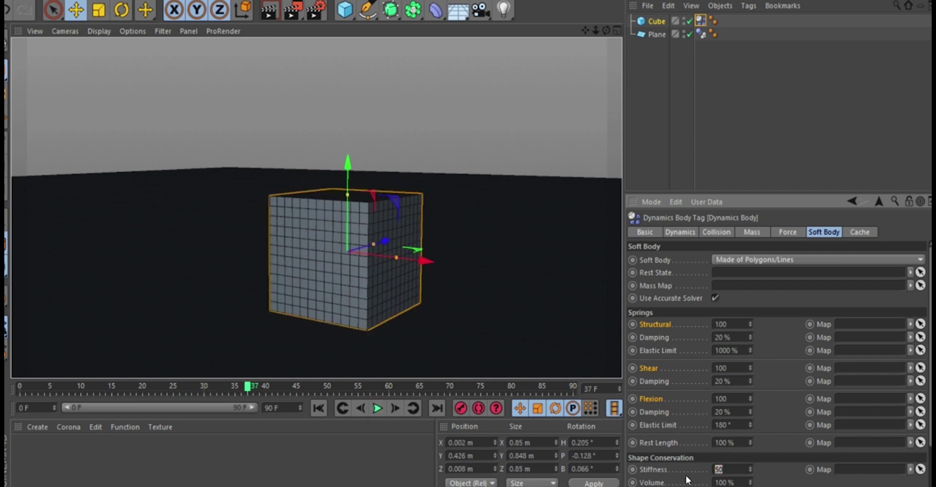
type("2")
left_click(322, 408)
left_click(377, 409)
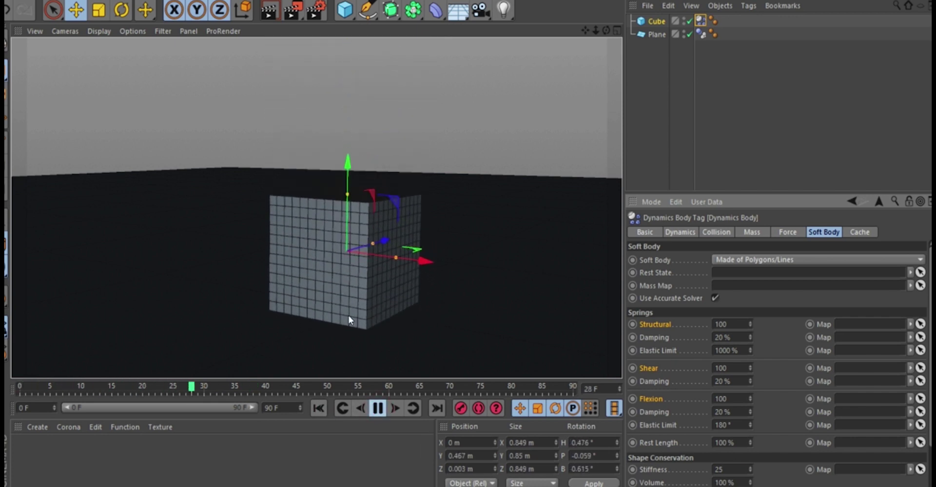
Lower the shape-conservation Stiffness to 5 and run the cube's drop from the start before stopping it.
left_click(726, 470)
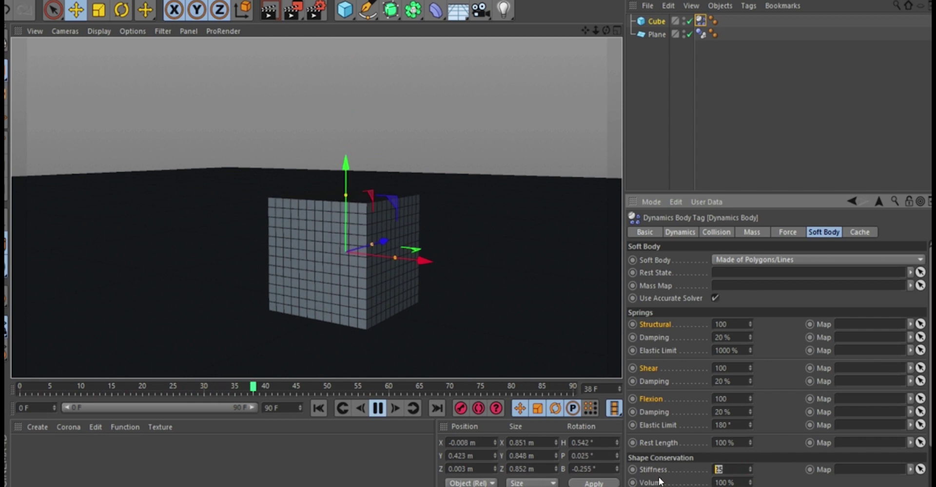
type("5")
key("Return")
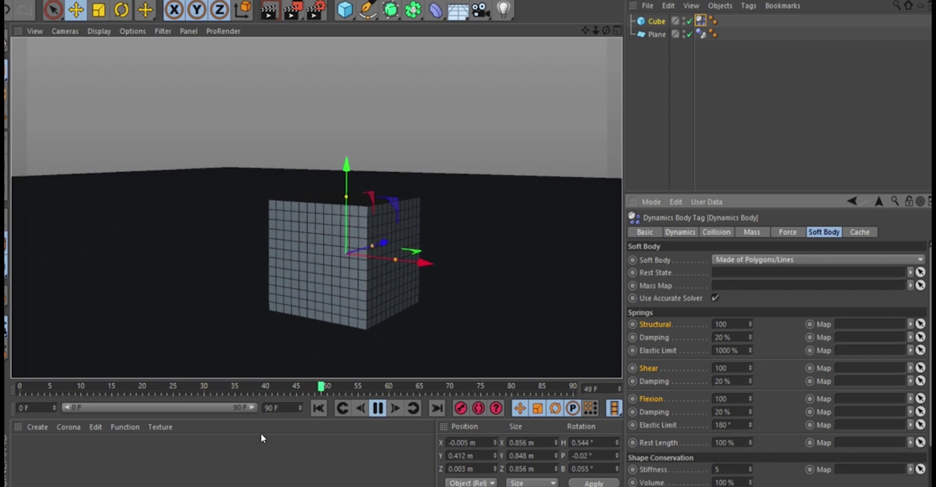
left_click(319, 408)
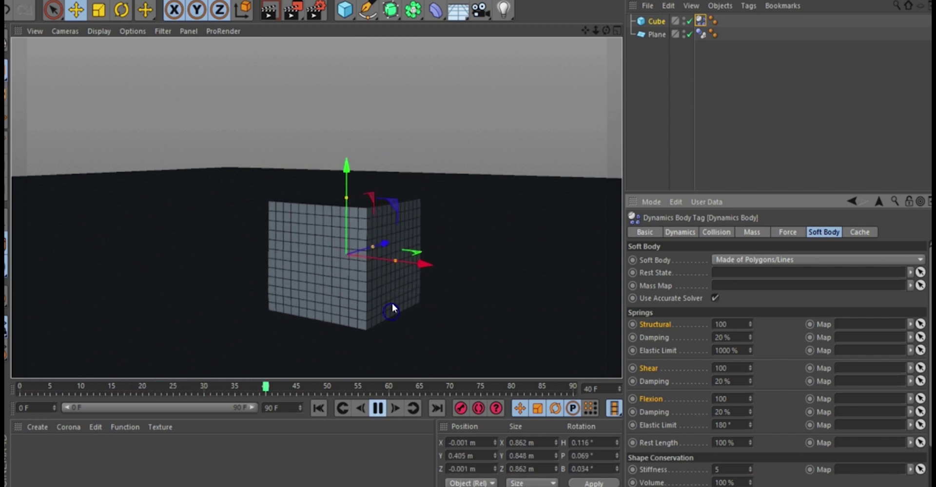
left_click(375, 408)
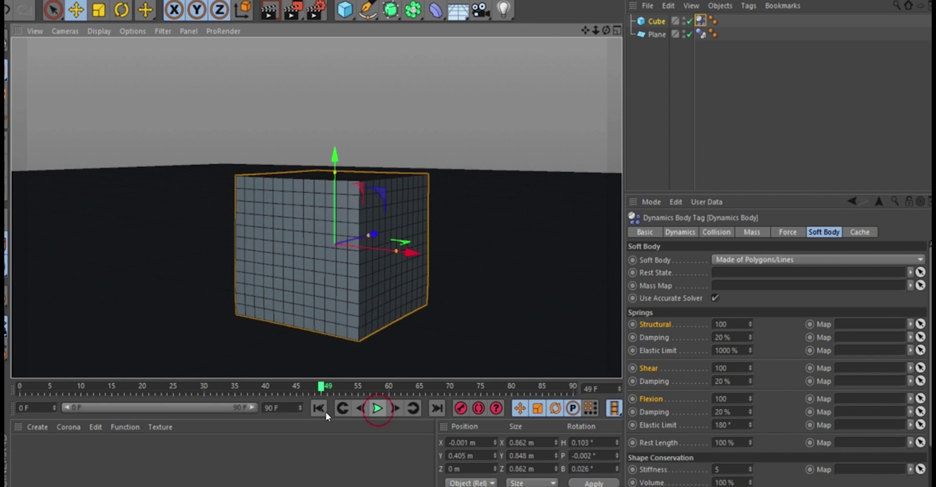
Set the shape-conservation Stiffness to 2, play the drop while viewing the cube up close, and return to frame 0.
left_click(318, 408)
left_click(727, 470)
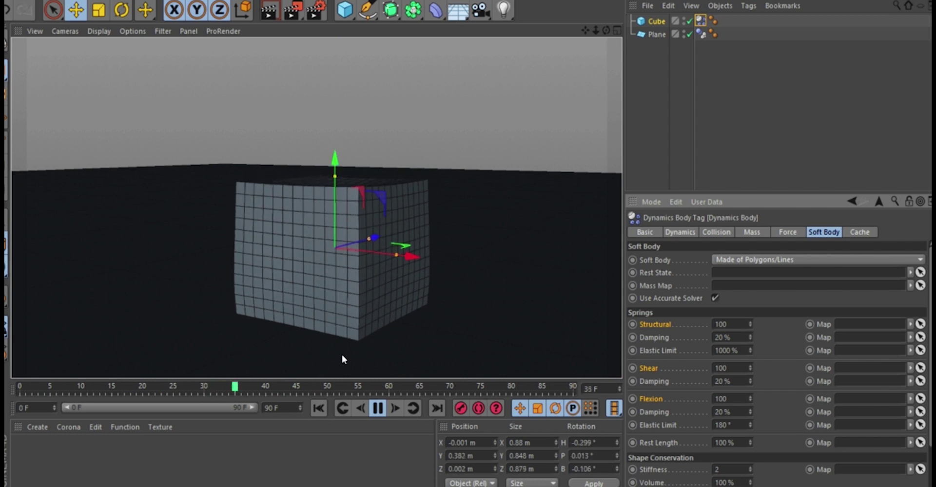
left_click(379, 408)
scroll(339, 230, "up", 3)
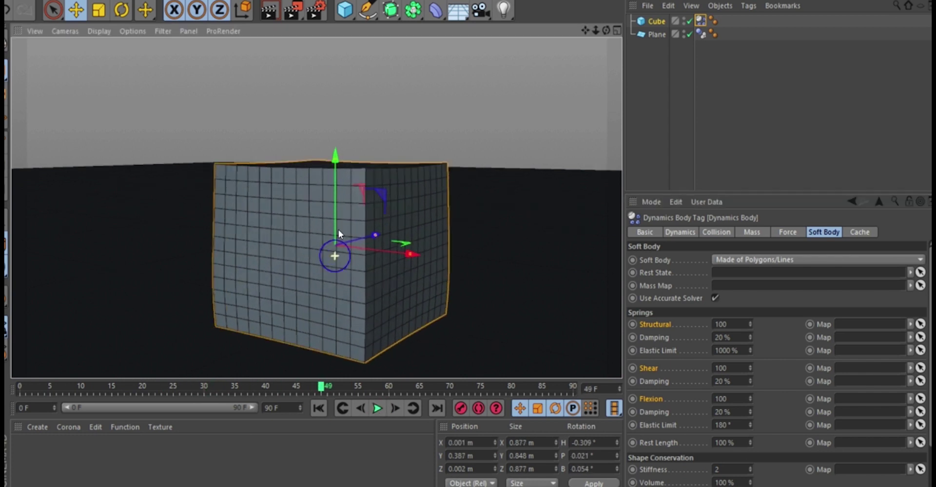
left_click_drag(338, 229, 366, 159, "alt")
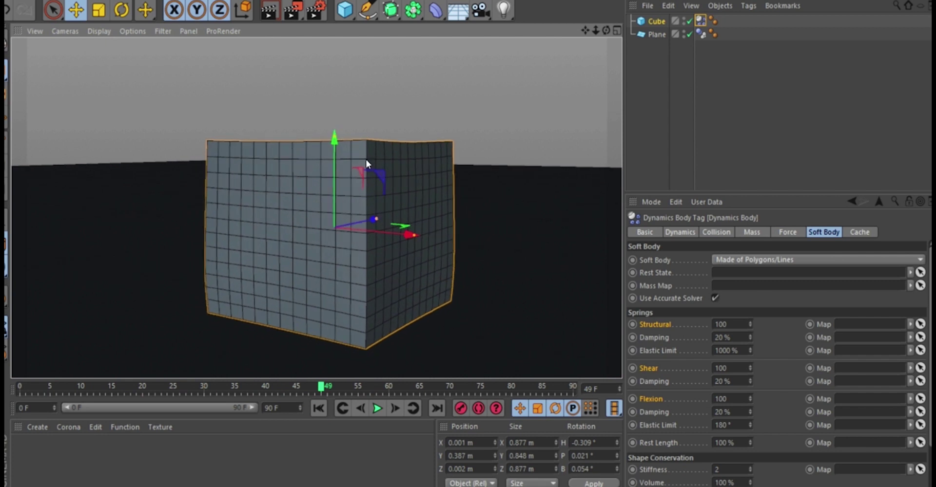
left_click(376, 410)
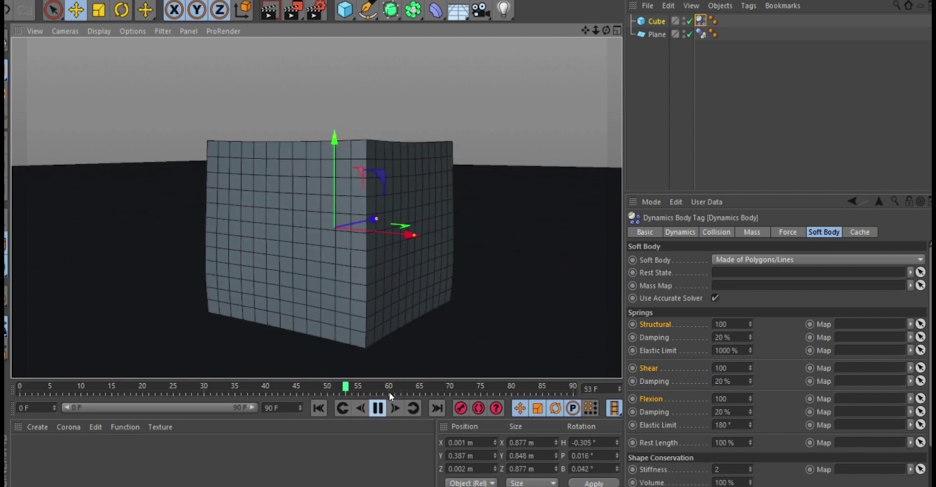
left_click(377, 409)
left_click(319, 408)
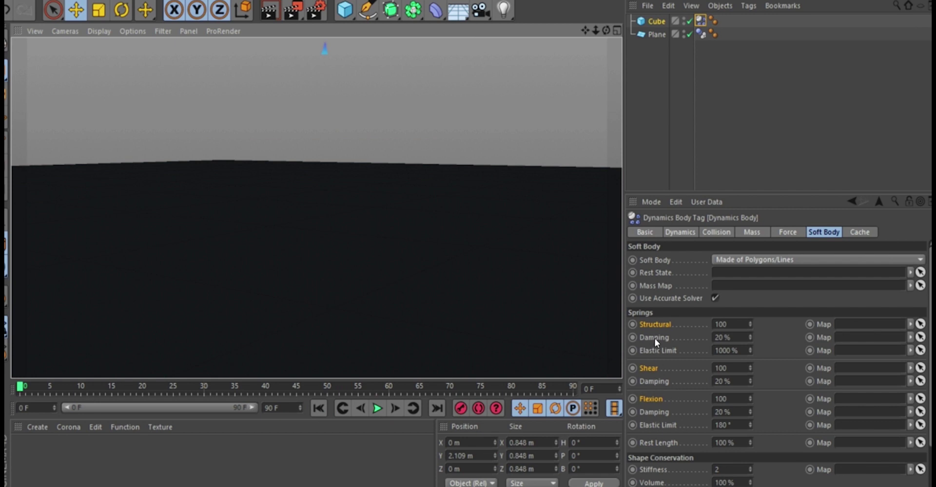
Set the Structural, Shear and Flexion spring Damping to 10% each, then test the drop and rewind to frame 0.
left_click_drag(718, 337, 733, 337)
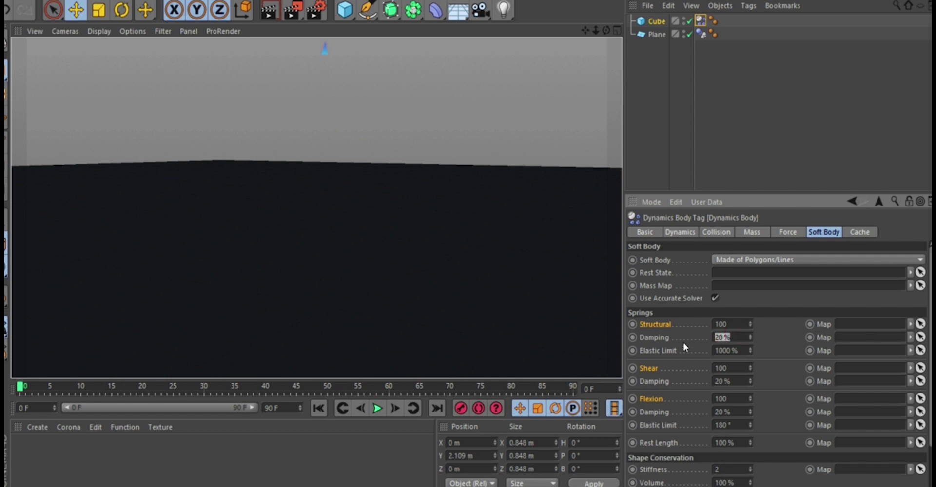
type("10")
left_click_drag(735, 381, 690, 385)
type("10")
left_click_drag(734, 412, 686, 412)
type("10")
left_click(375, 409)
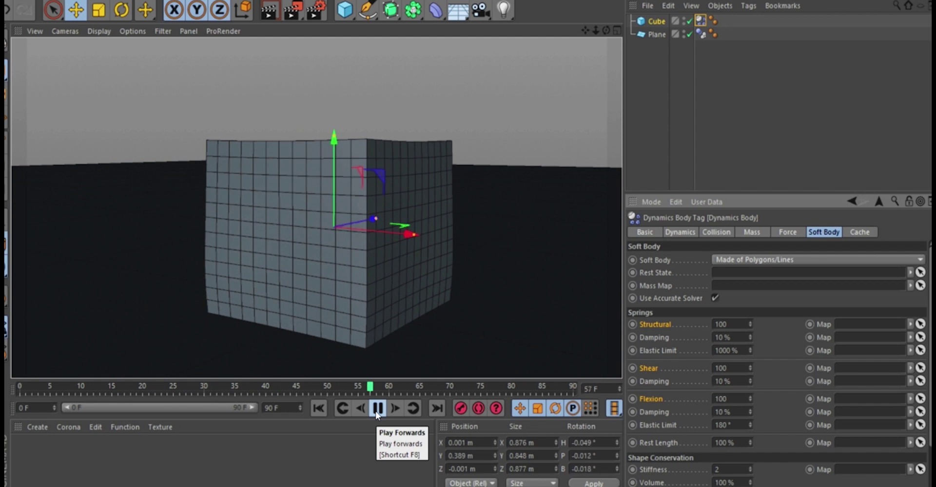
left_click(375, 411)
left_click(318, 409)
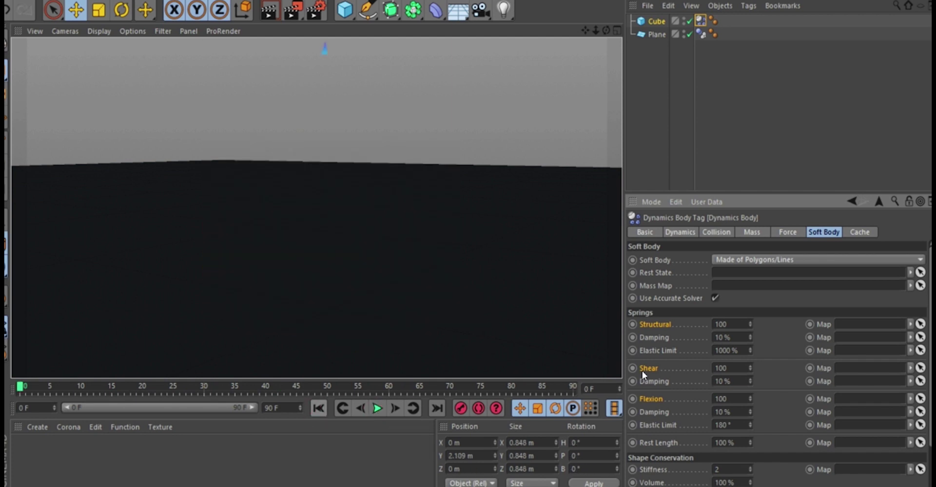
Set the Damping of the Structural, Shear and Flexion springs to 100% each.
left_click_drag(736, 337, 692, 340)
type("100")
double_click(729, 381)
type("100")
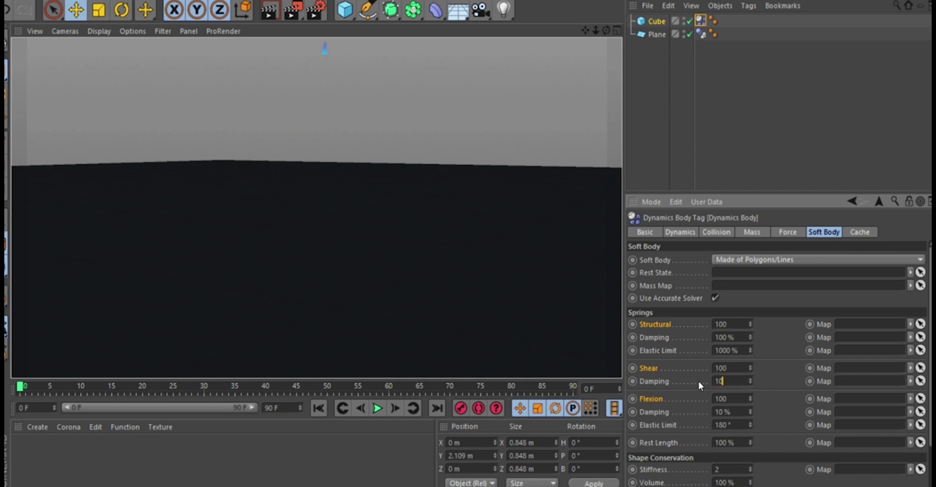
key("Return")
double_click(726, 412)
type("100")
key("Return")
Play the cube's drop from frame 0 to check the full spring damping, then stop and rewind it.
left_click(319, 409)
left_click(378, 409)
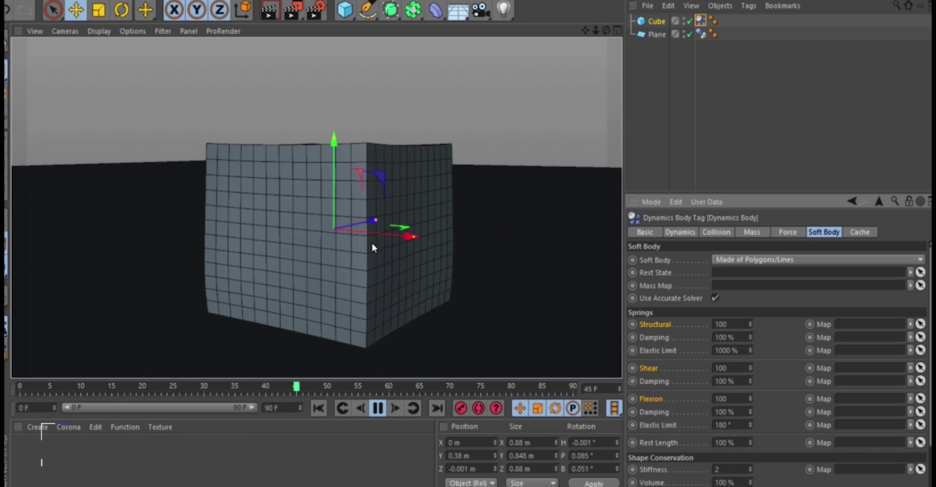
left_click(377, 409)
left_click(320, 409)
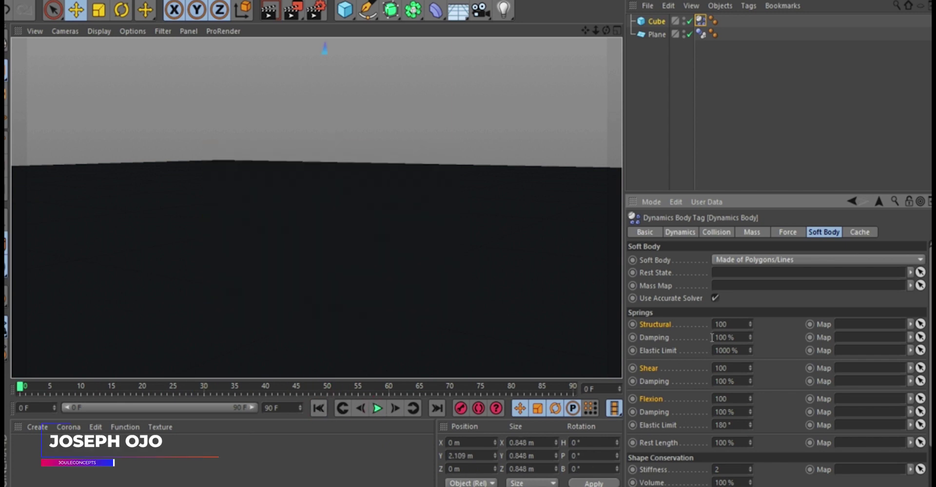
Set the Damping of all three springs to 3% and play the cube's drop before stopping it.
left_click(738, 338)
type("3")
key("Return")
key("Tab")
key("Tab")
type("3")
key("Tab")
key("Tab")
type("3")
key("Return")
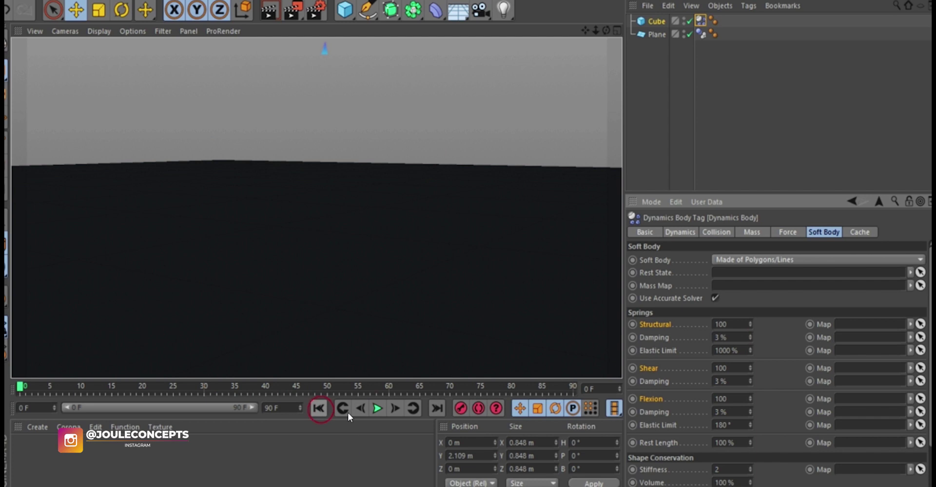
left_click(377, 408)
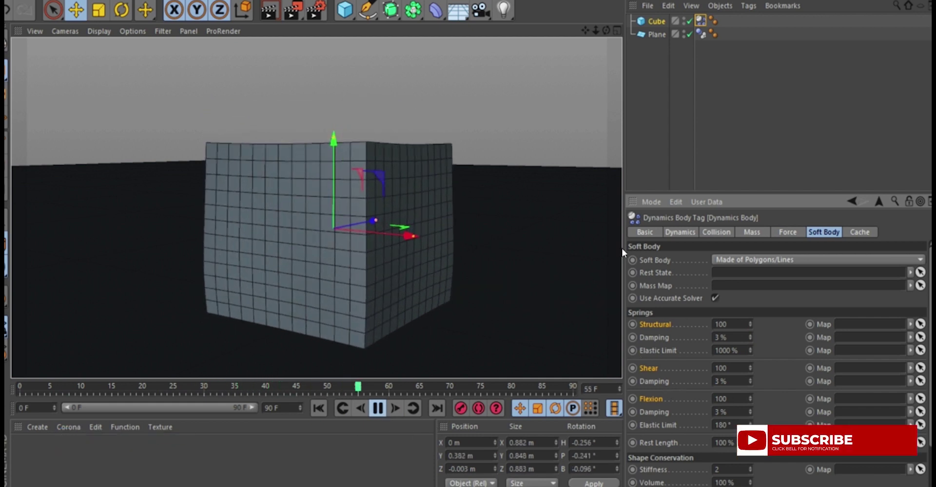
left_click(378, 410)
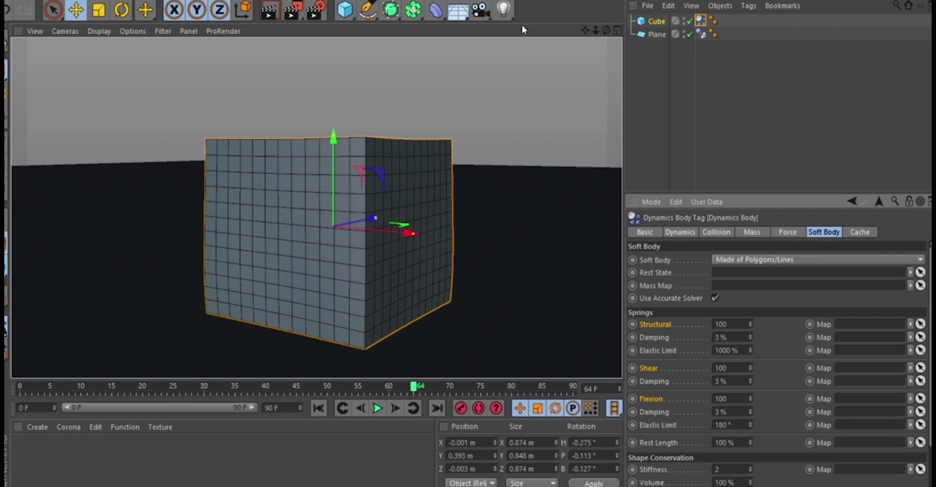
Set the cube object's X, Y and Z segments to 8 each.
left_click(656, 22)
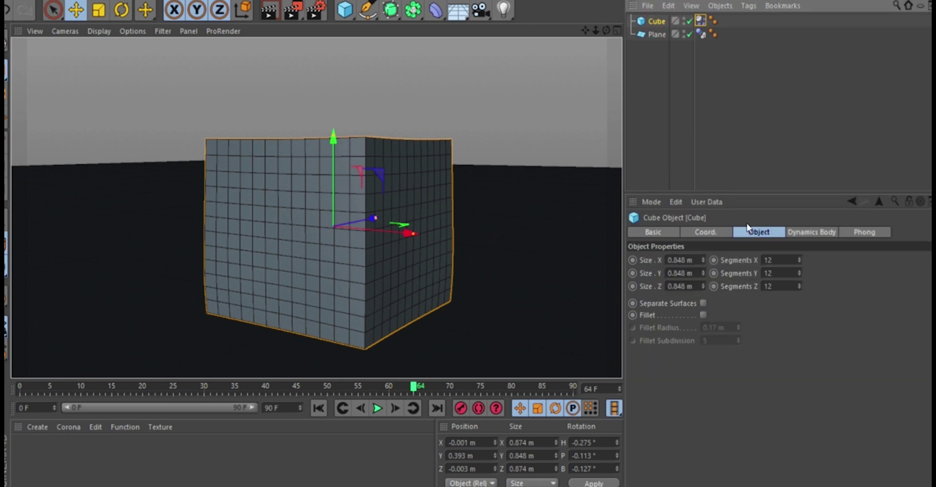
double_click(778, 261)
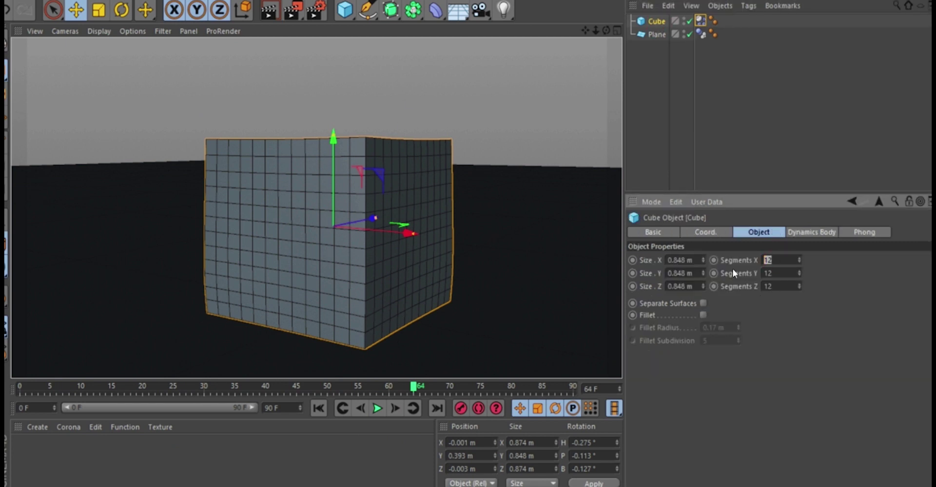
type("8")
key("Tab")
type("8")
key("Tab")
type("8")
key("Tab")
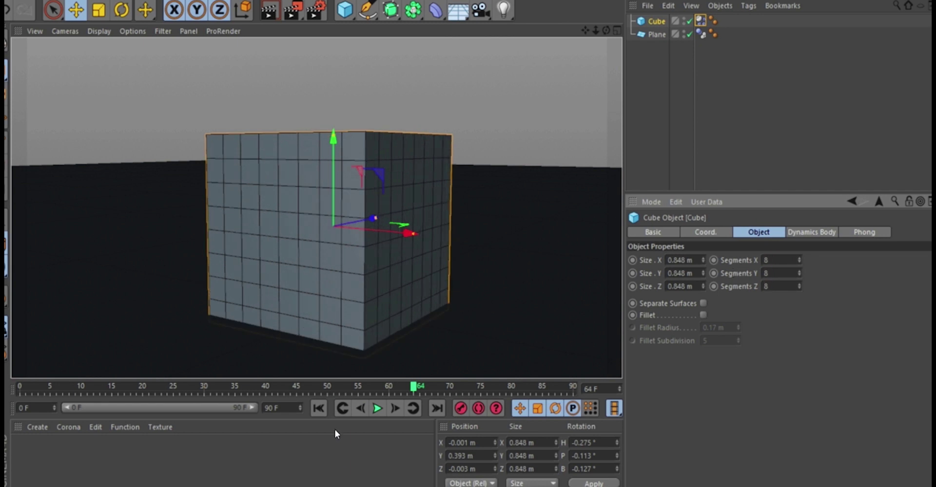
Play the drop of the cube with fewer segments from frame 0, then stop and rewind it.
left_click(319, 409)
left_click(376, 408)
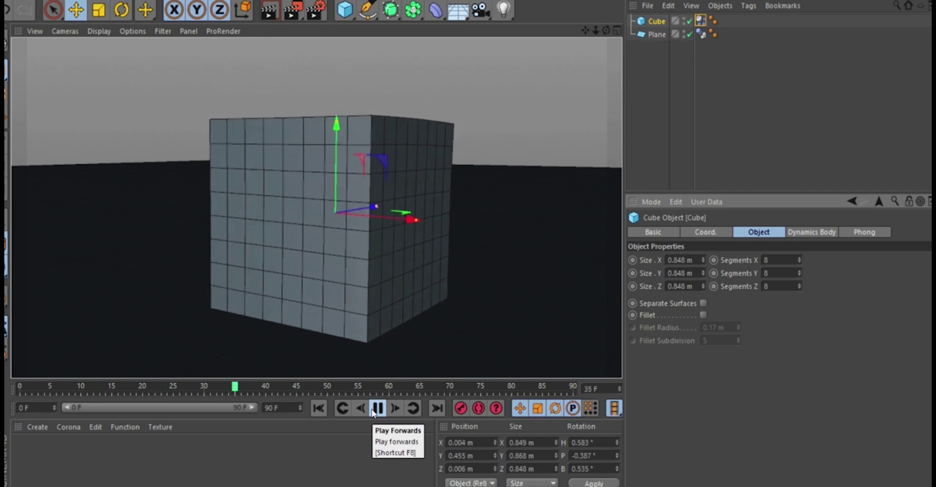
left_click(375, 411)
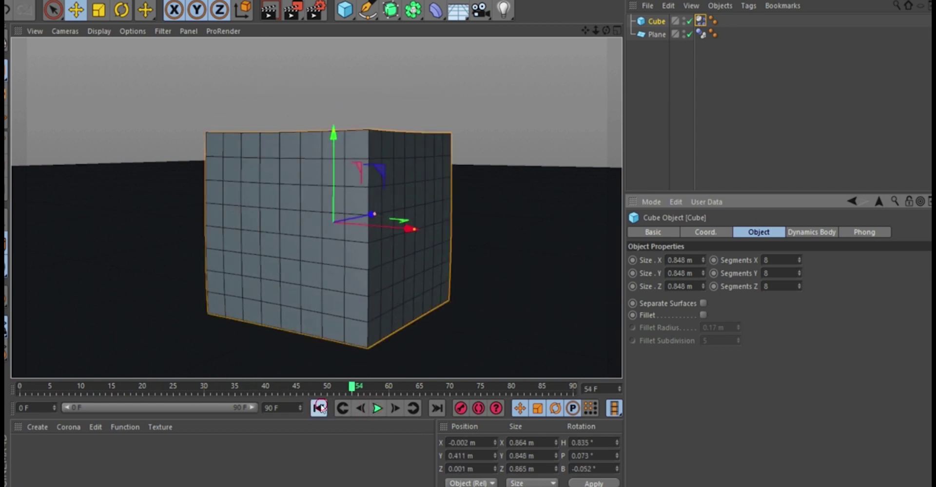
left_click(319, 408)
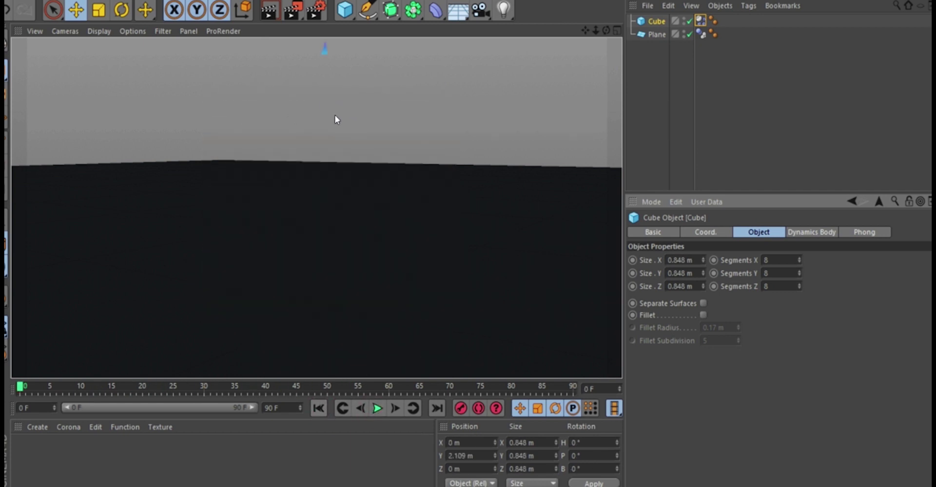
Set the springs' Rest Length to 50% in the cube's Dynamics Body tag, then test the drop and rewind.
left_click(700, 20)
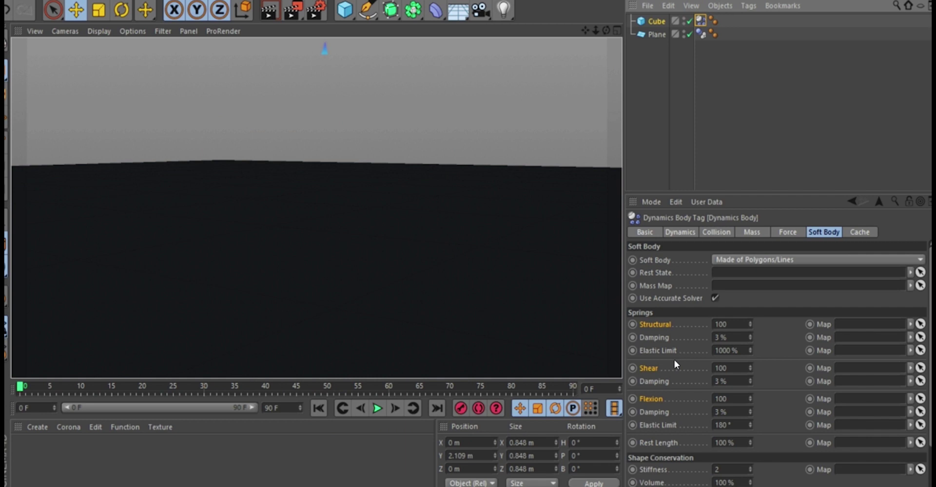
scroll(673, 358, "down", 3)
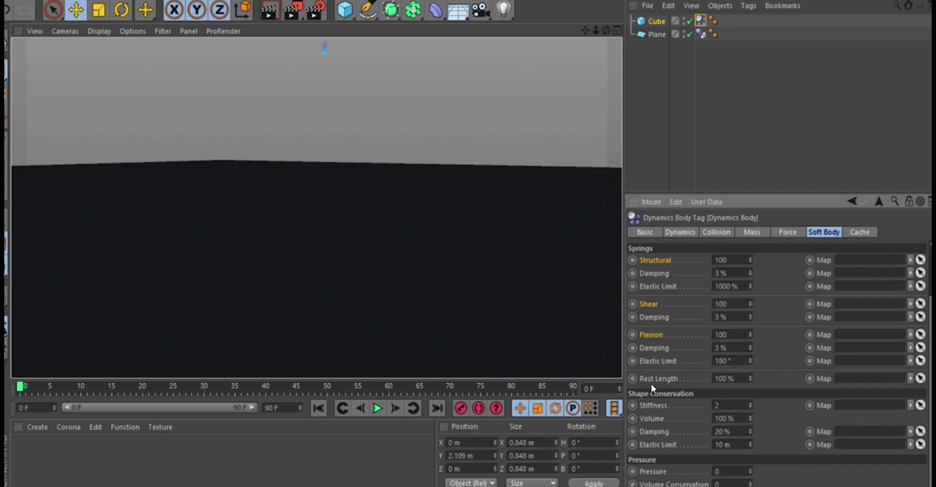
left_click(738, 379)
type("5")
left_click(377, 409)
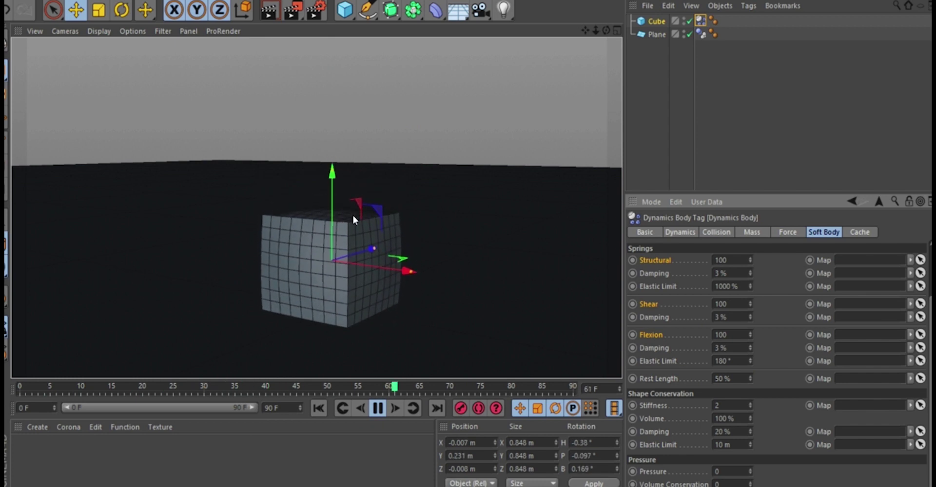
left_click(729, 378)
left_click(377, 409)
left_click(319, 409)
Restore the springs' Rest Length to 100%.
double_click(739, 380)
type("100")
key("Return")
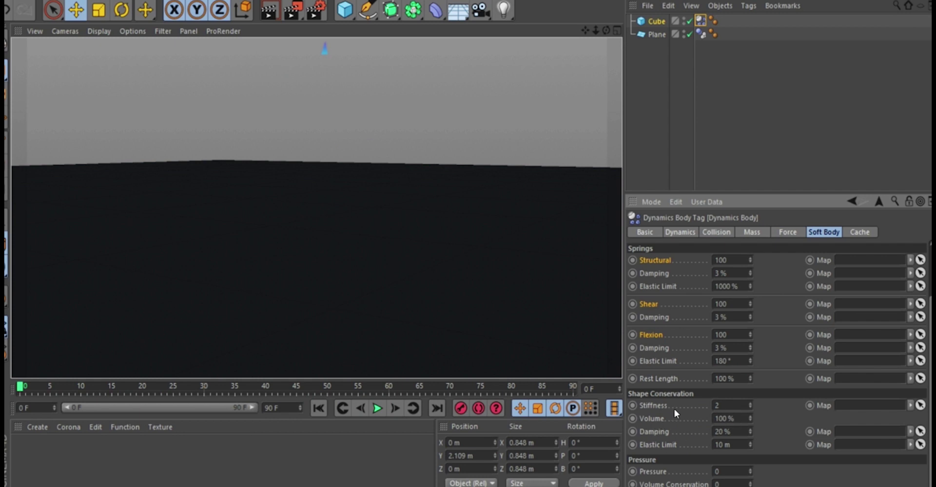
Test the cube's drop with the shape-conservation Volume at 0%, then restore the Volume to 100%.
type("0")
key("Return")
left_click(379, 409)
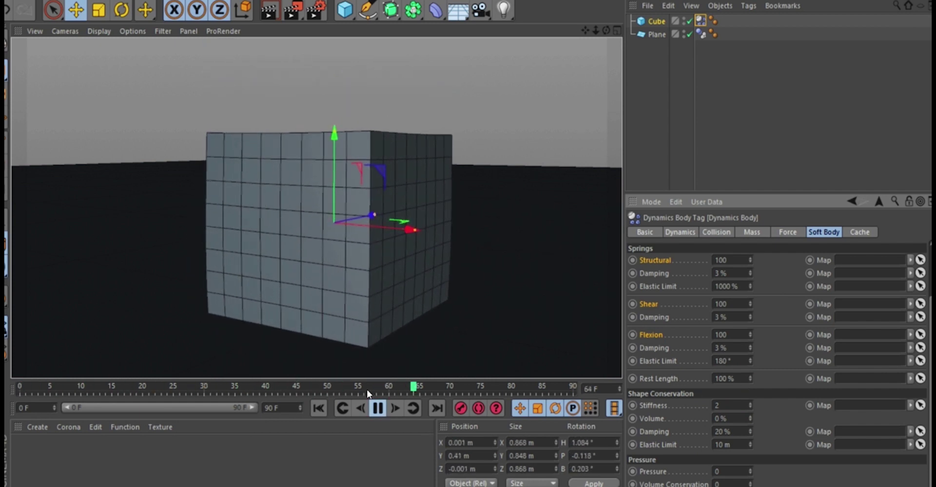
left_click(378, 408)
left_click(319, 408)
double_click(722, 418)
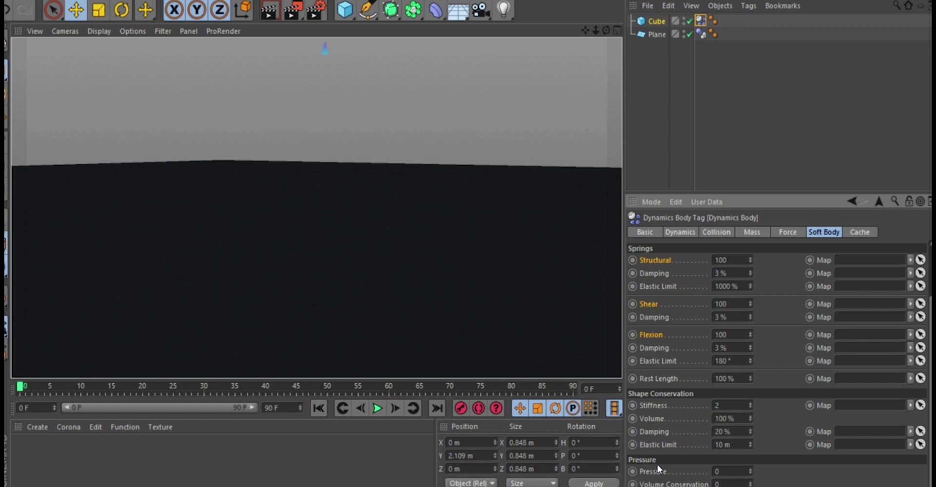
Bring the cube into view at frame 0, set its soft-body Pressure to 50 and play the simulation.
left_click_drag(463, 291, 405, 132, "alt")
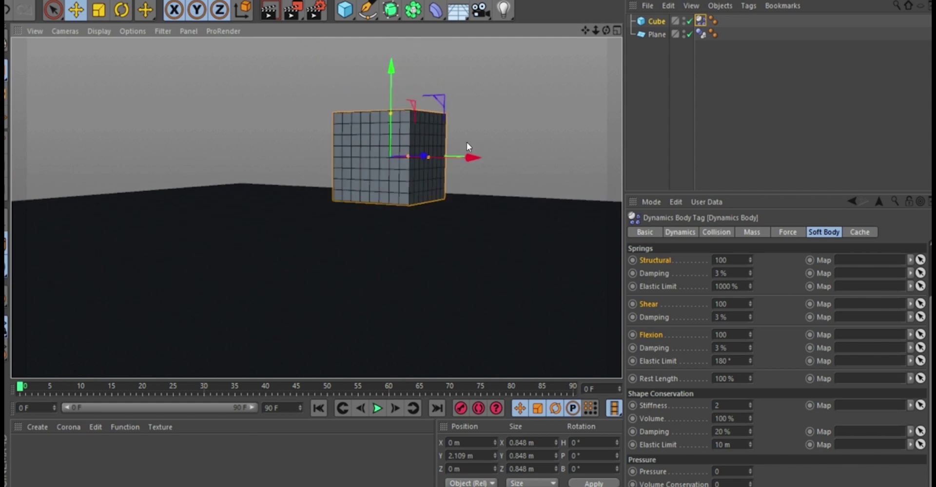
left_click(737, 473)
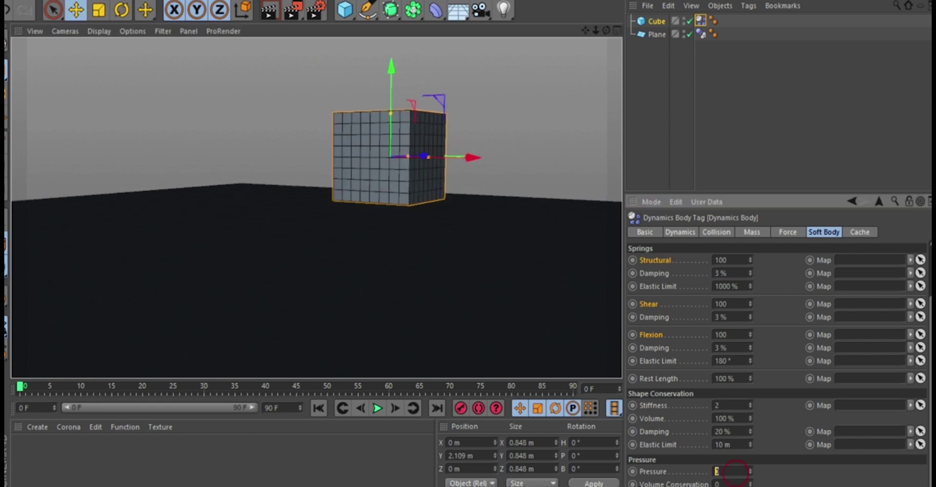
type("50")
left_click(378, 409)
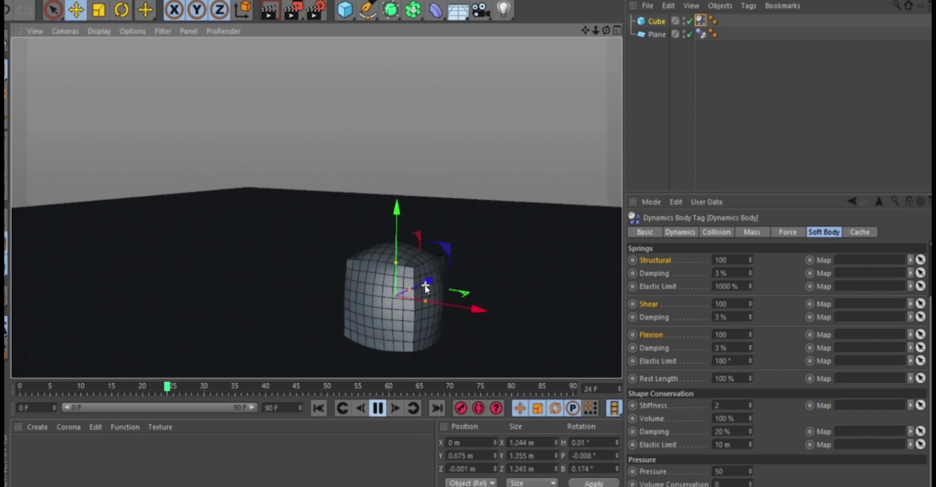
Rewind the simulation, set the cube's soft-body Pressure to 200 and play the drop.
scroll(380, 219, "down", 3)
scroll(383, 258, "up", 2)
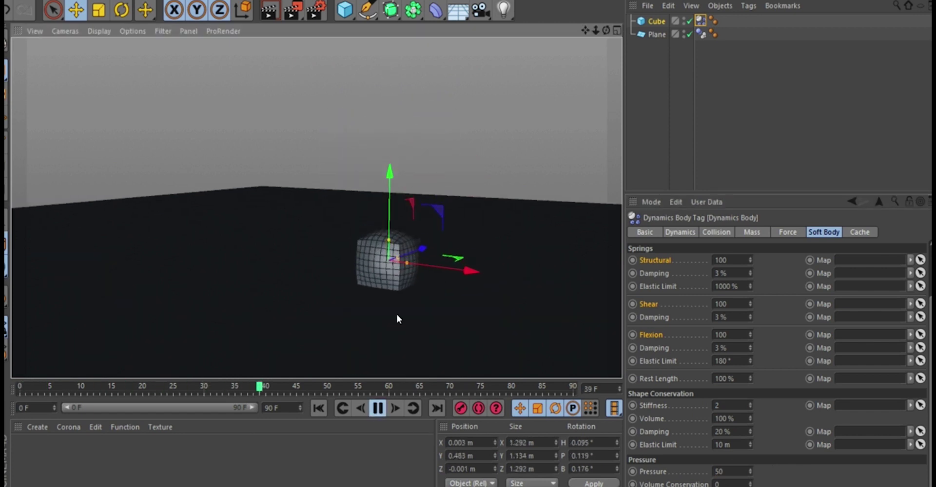
left_click(377, 408)
left_click(319, 409)
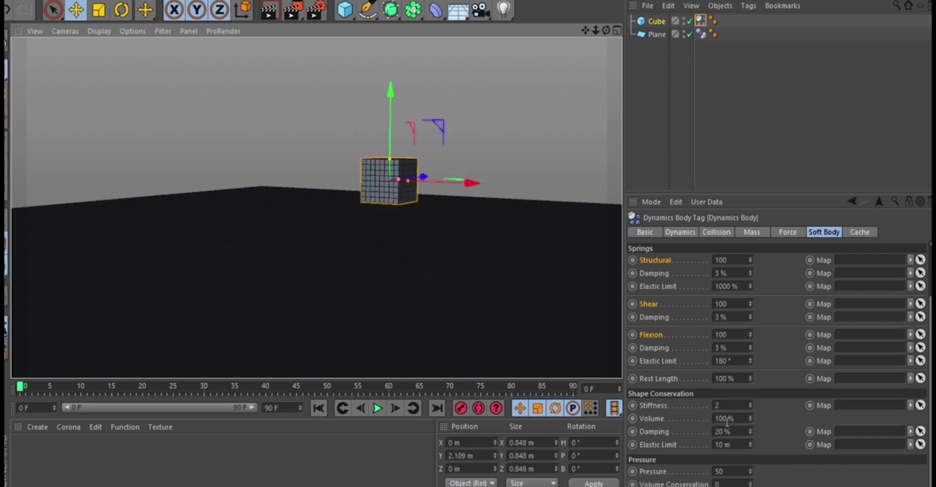
double_click(731, 468)
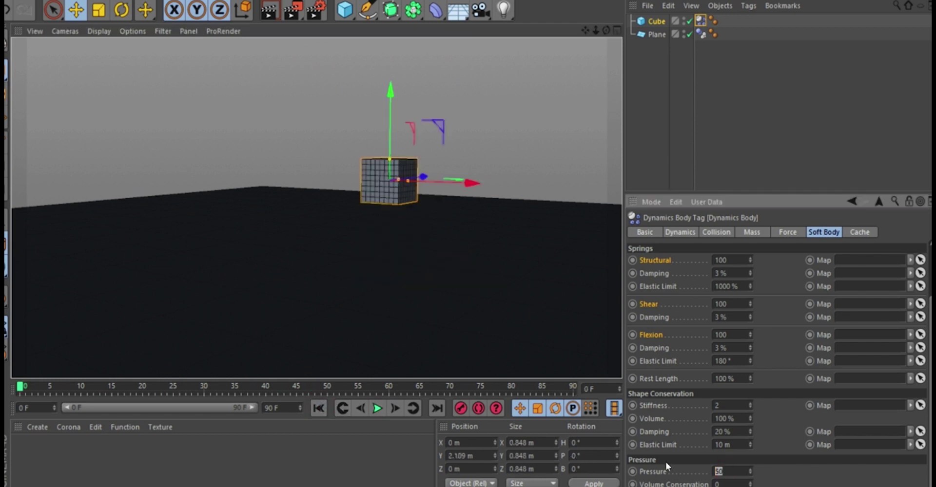
type("200")
key("Return")
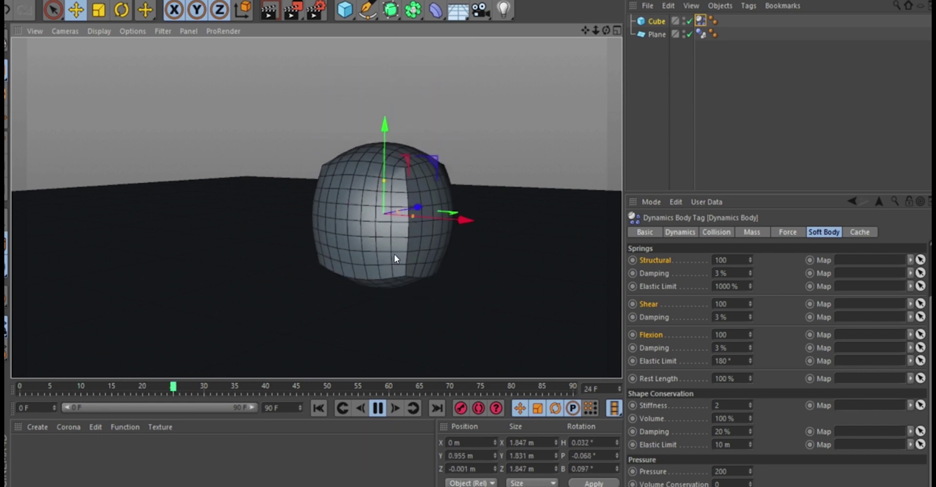
left_click_drag(360, 203, 385, 239, "alt")
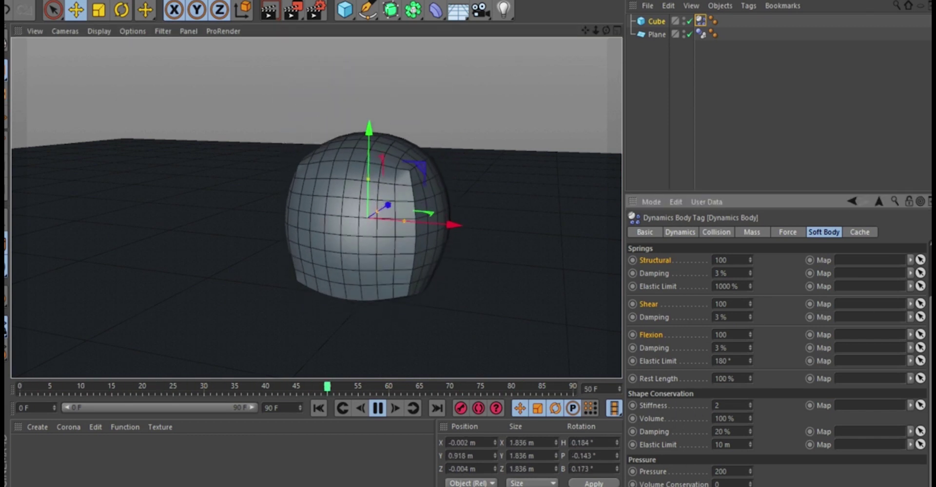
Test the cube's drop with Soft Body set to Off, then restore it to Made of Polygons/Lines.
scroll(672, 252, "up", 4)
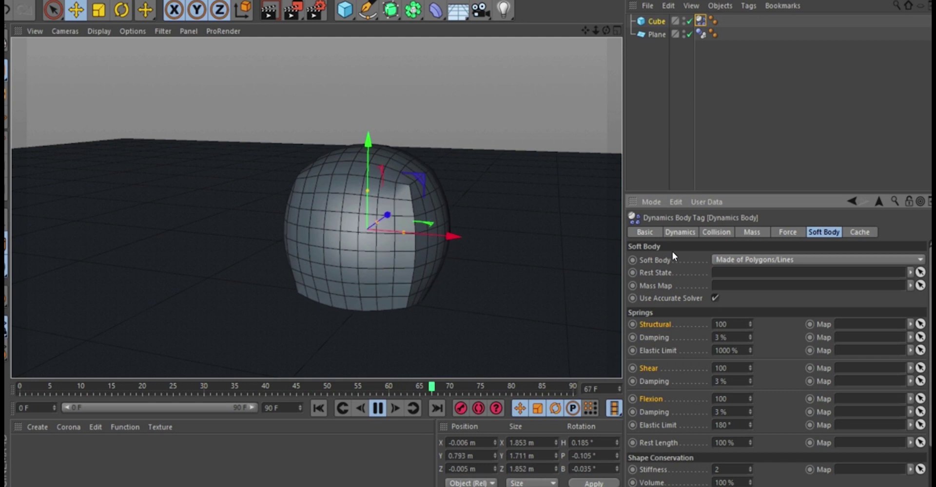
left_click(732, 260)
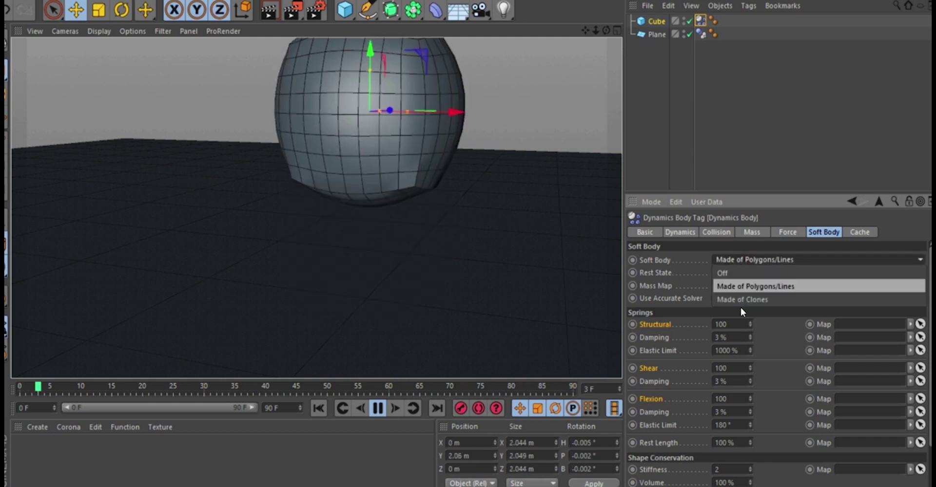
left_click(730, 274)
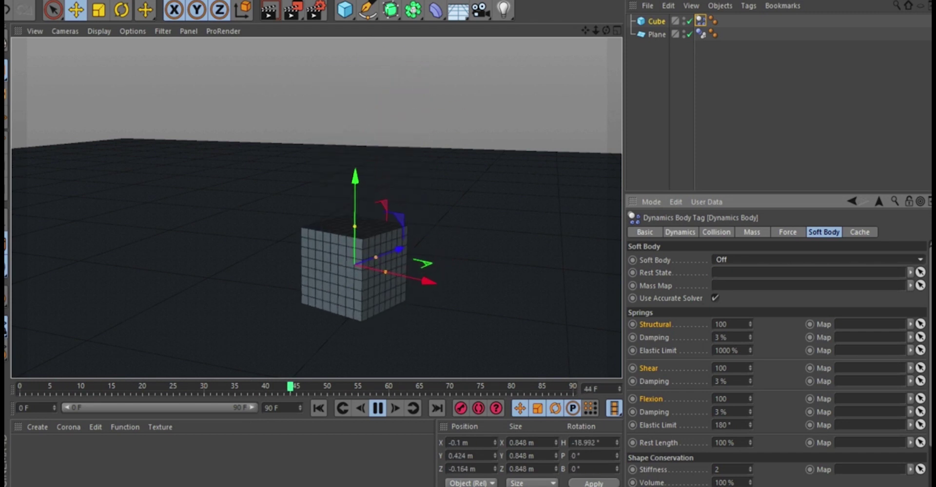
left_click(731, 261)
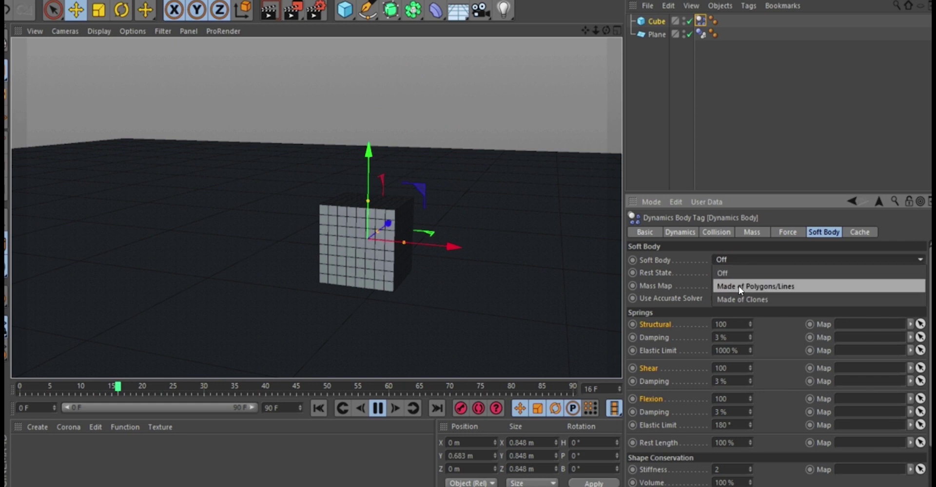
left_click(740, 290)
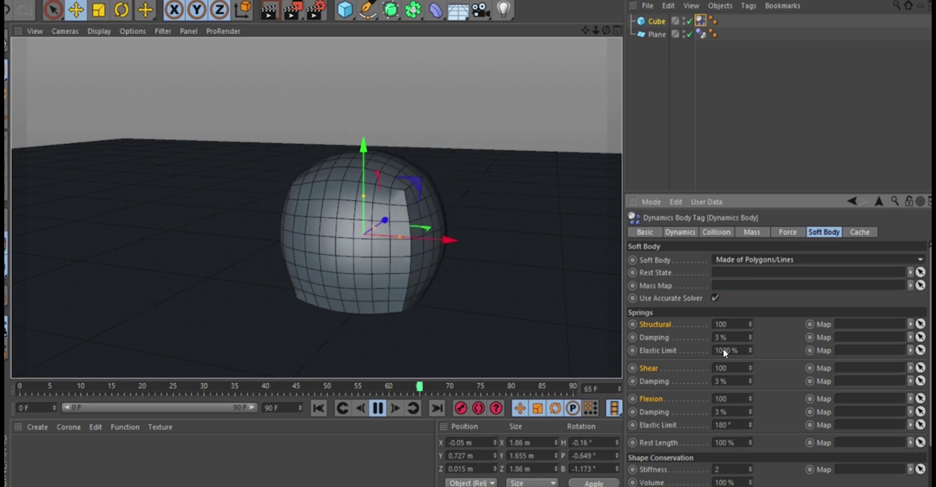
left_click(757, 261)
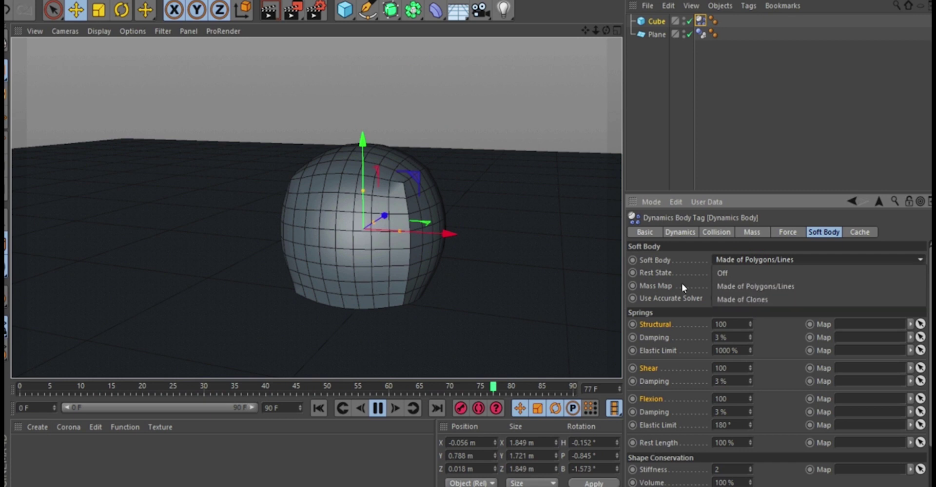
left_click(685, 300)
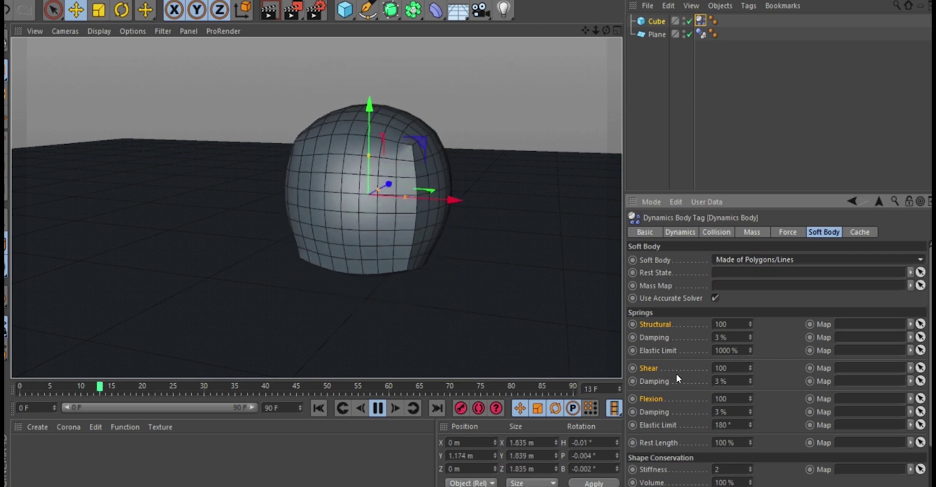
Stop and rewind the simulation, set the soft-body Pressure to 0, then test the drop and rewind.
left_click(378, 409)
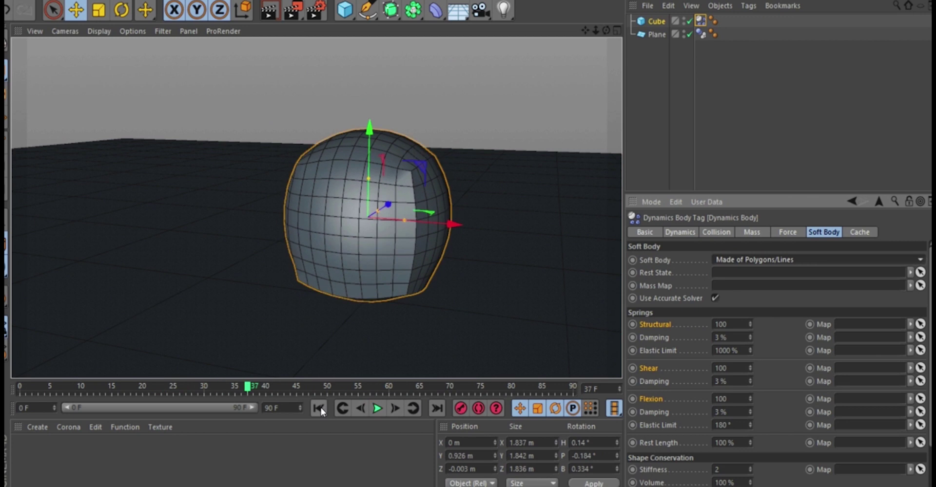
left_click(318, 408)
scroll(693, 439, "down", 2)
double_click(723, 471)
type("0")
key("Return")
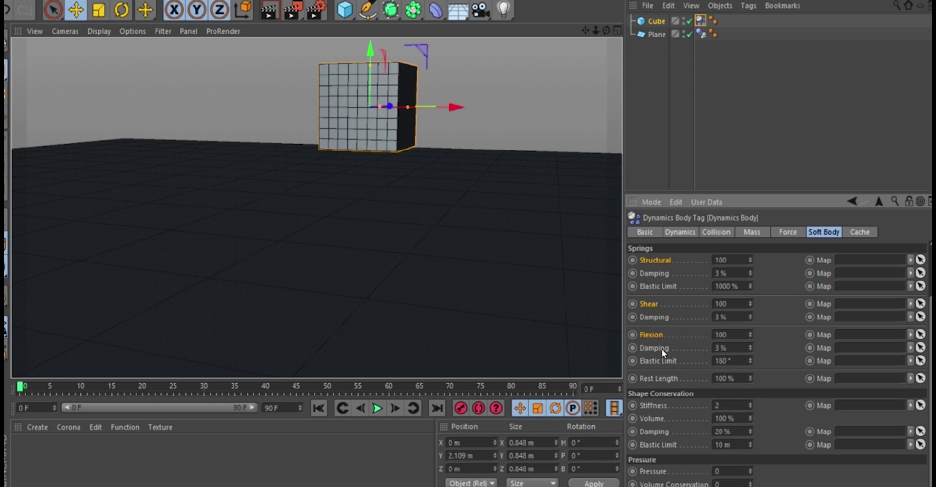
double_click(737, 287)
left_click(377, 409)
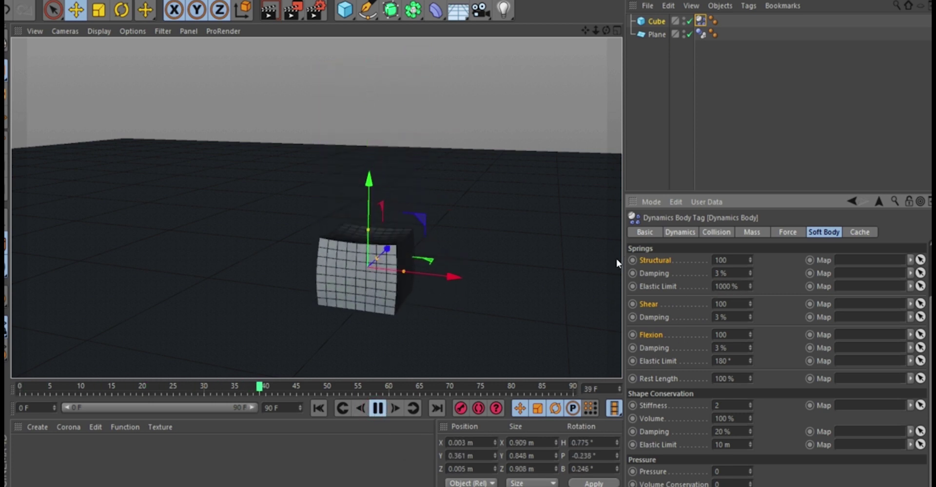
left_click(378, 409)
left_click(318, 409)
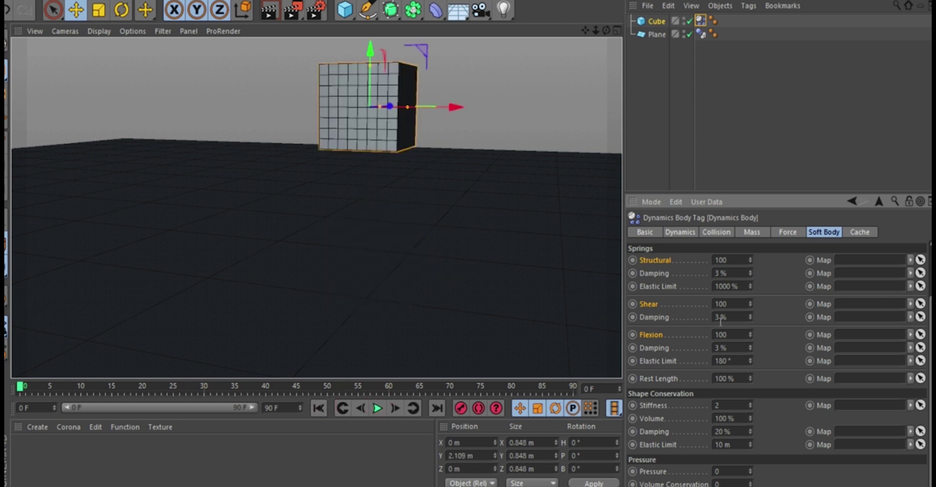
Set the structural springs' Elastic Limit to 0%.
left_click(737, 287)
type("0")
key("Return")
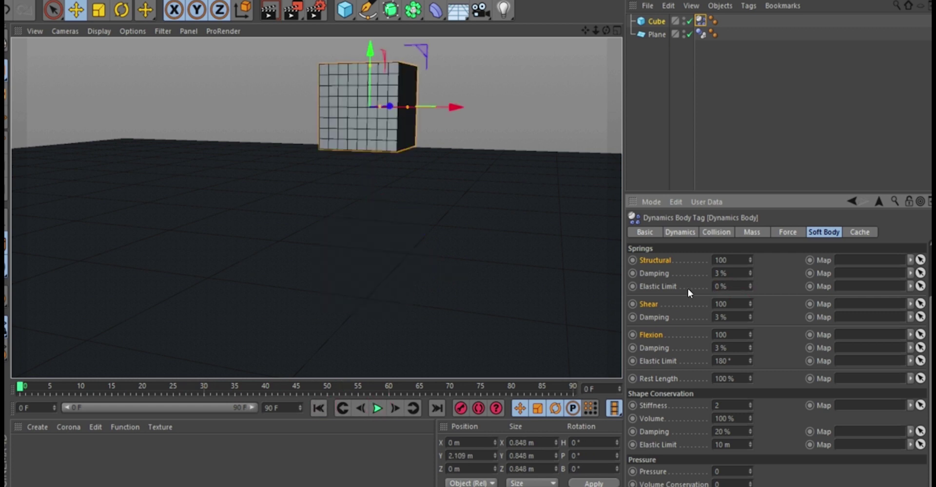
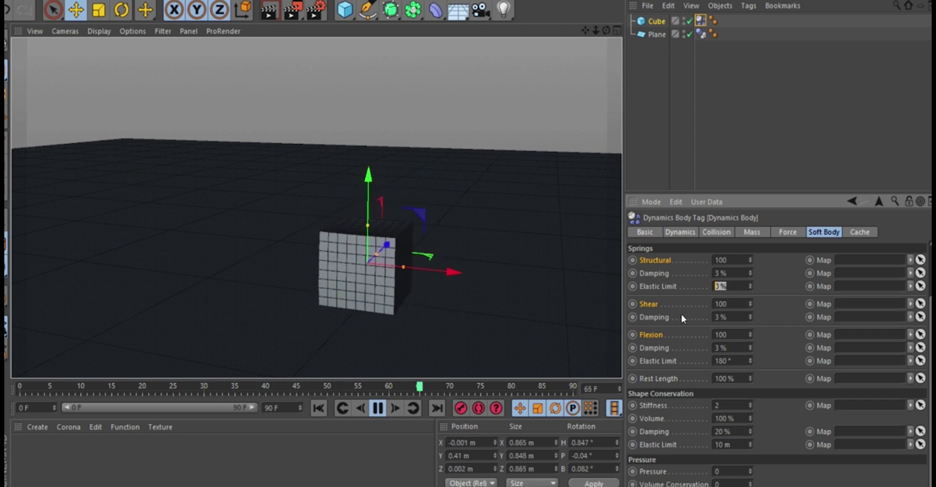
Try the structural springs' Elastic Limit at 50% and 500% while the simulation plays, and inspect the cube's deformation.
type("50")
key("Return")
type("500")
key("Return")
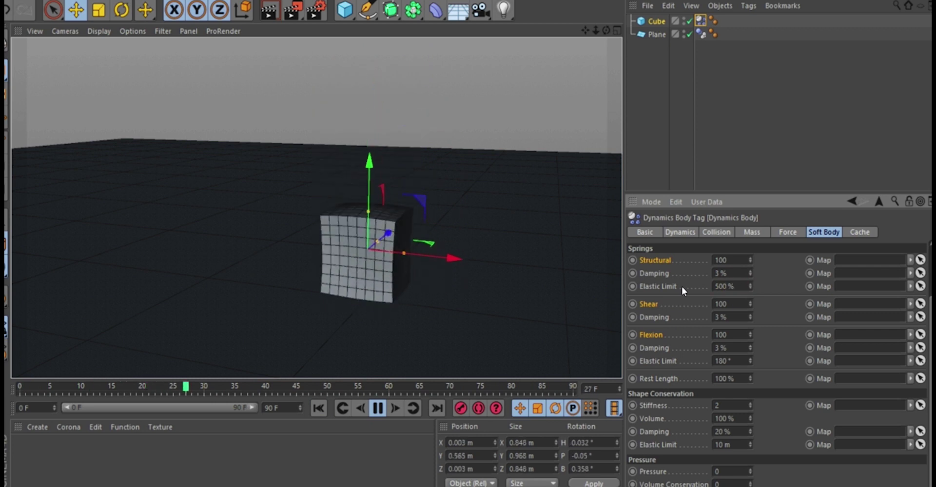
left_click_drag(387, 266, 380, 234, "alt")
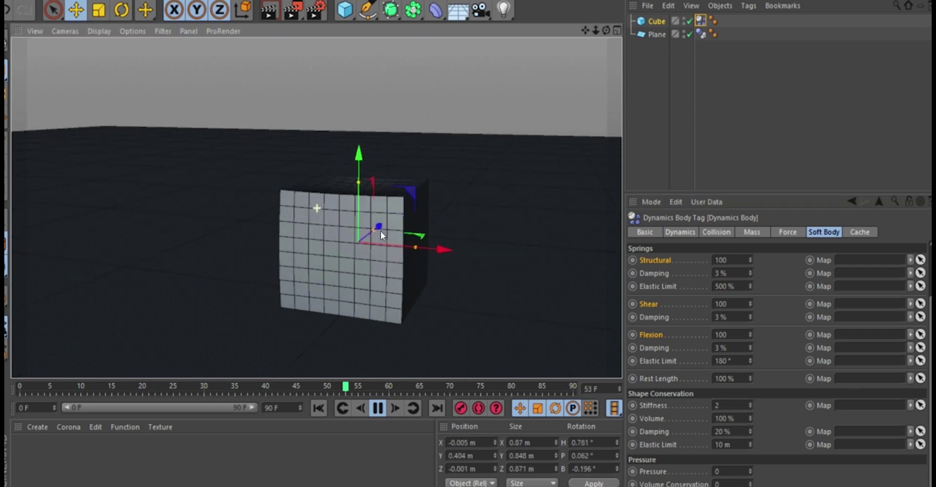
left_click_drag(365, 274, 440, 262, "alt")
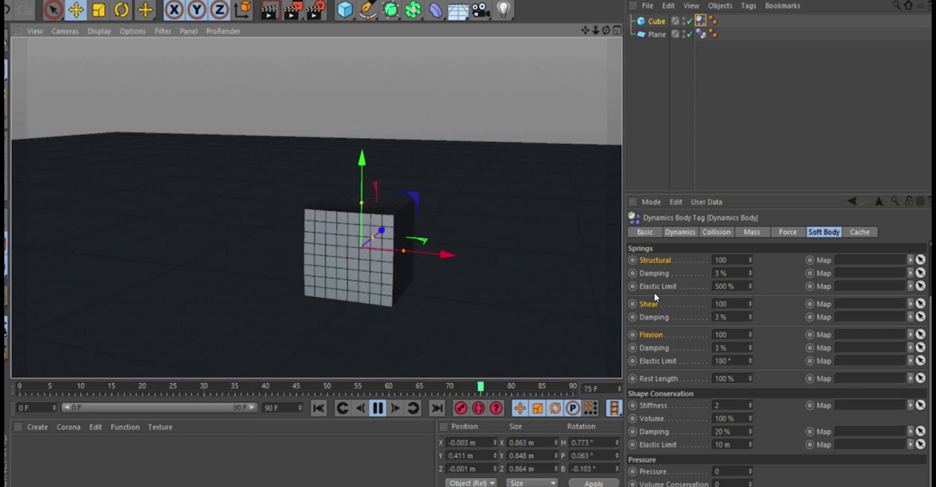
left_click_drag(370, 241, 361, 259, "alt")
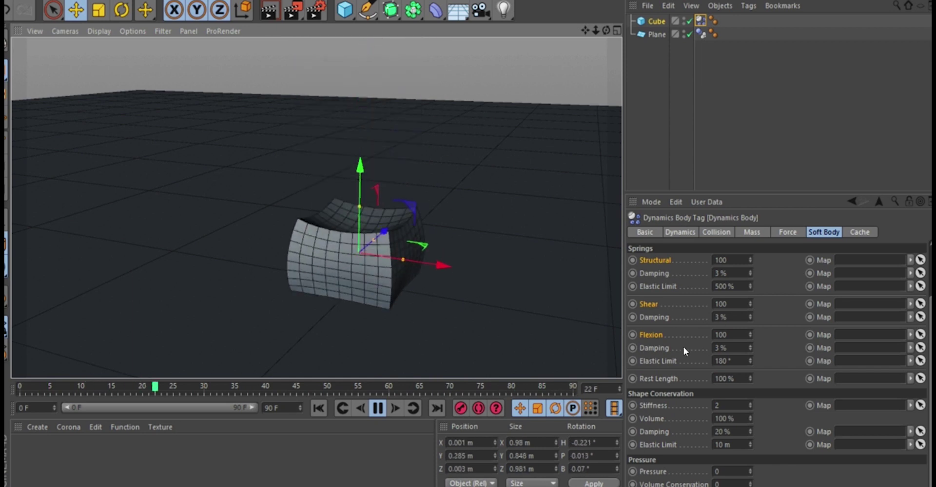
scroll(664, 283, "up", 3)
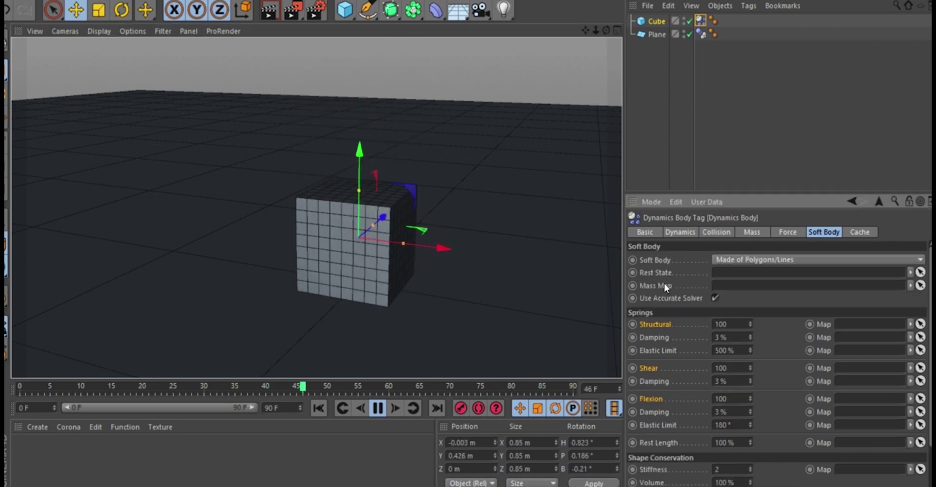
scroll(661, 370, "down", 3)
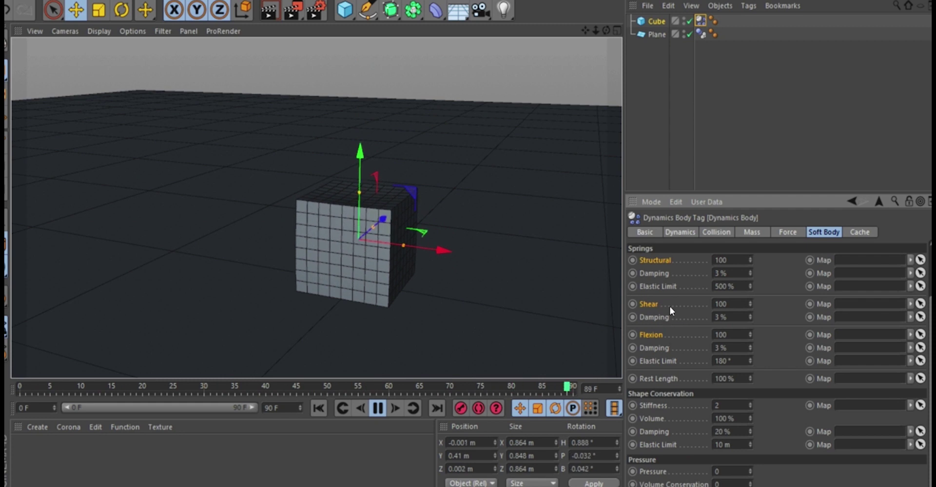
scroll(656, 302, "up", 3)
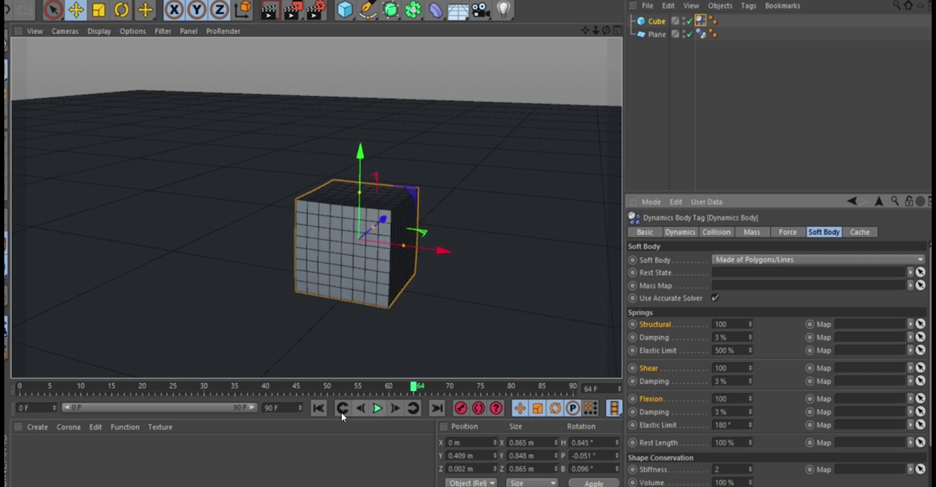
Rewind to frame 0, inspect the cube up close and replay its fall.
left_click(319, 409)
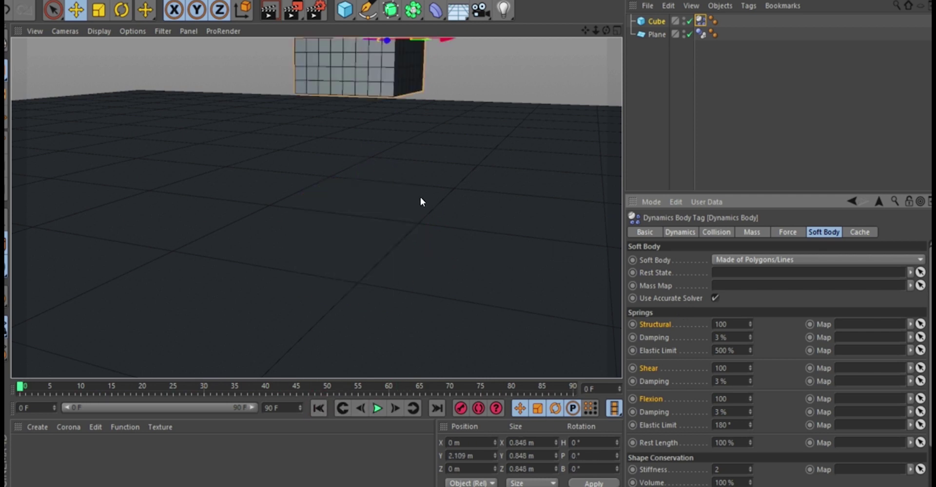
left_click_drag(369, 134, 366, 185, "alt")
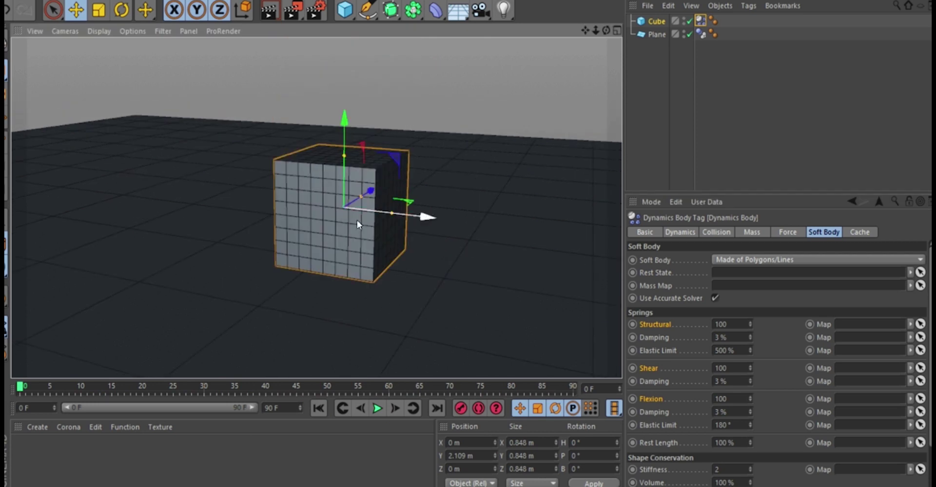
left_click_drag(358, 224, 365, 200, "alt")
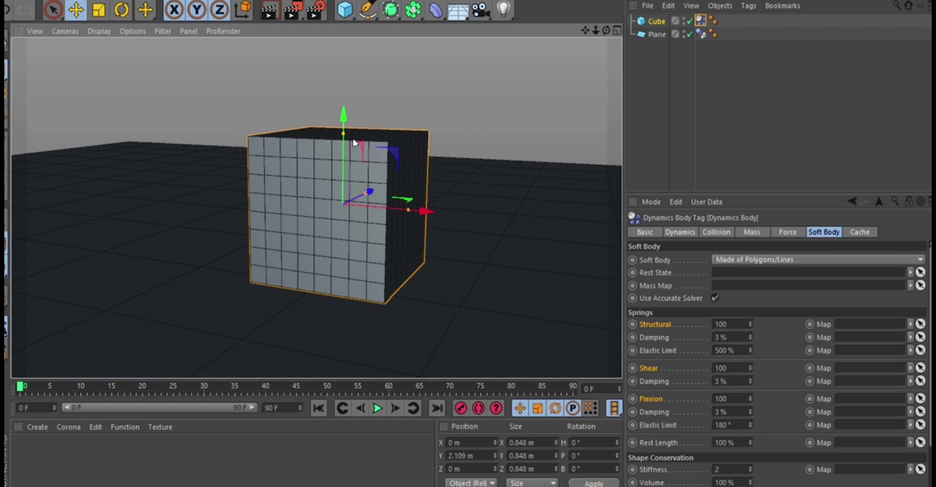
right_click_drag(320, 185, 362, 204, "alt")
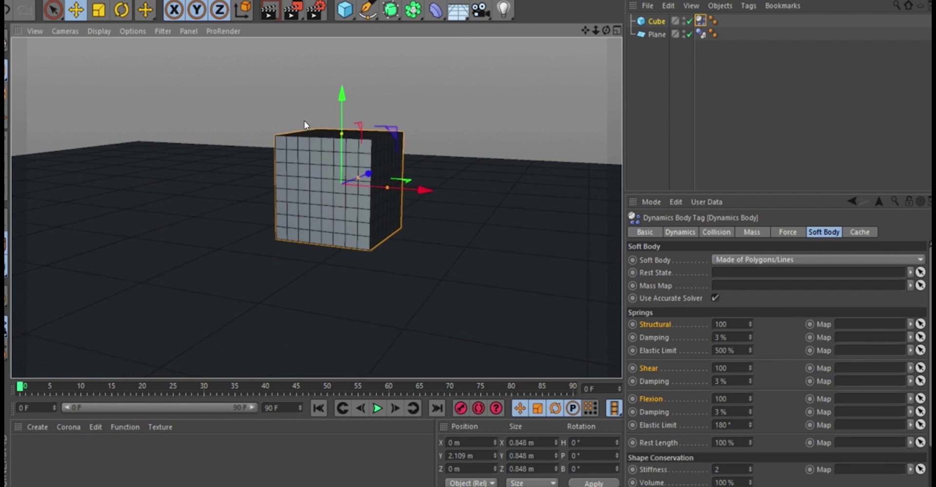
right_click_drag(344, 218, 366, 177, "alt")
left_click(373, 408)
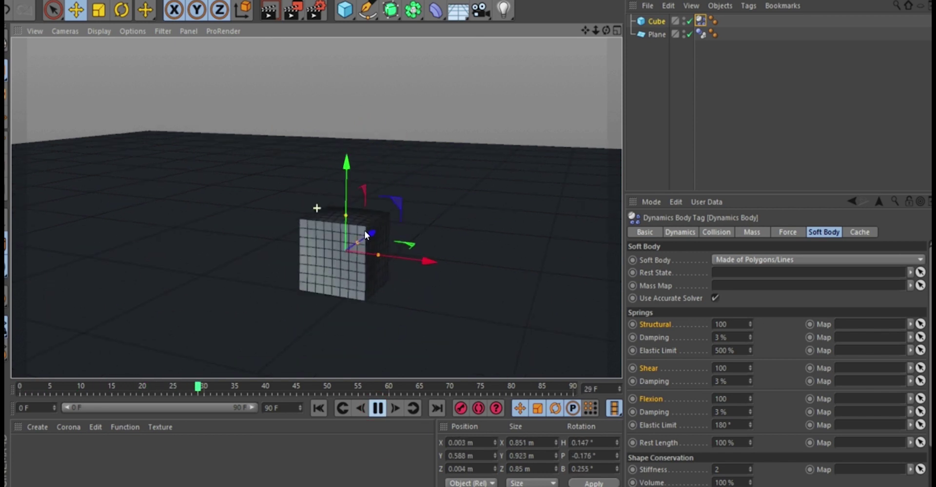
Try the structural springs' Elastic Limit at 100%, then restore it to 1000%.
double_click(724, 351)
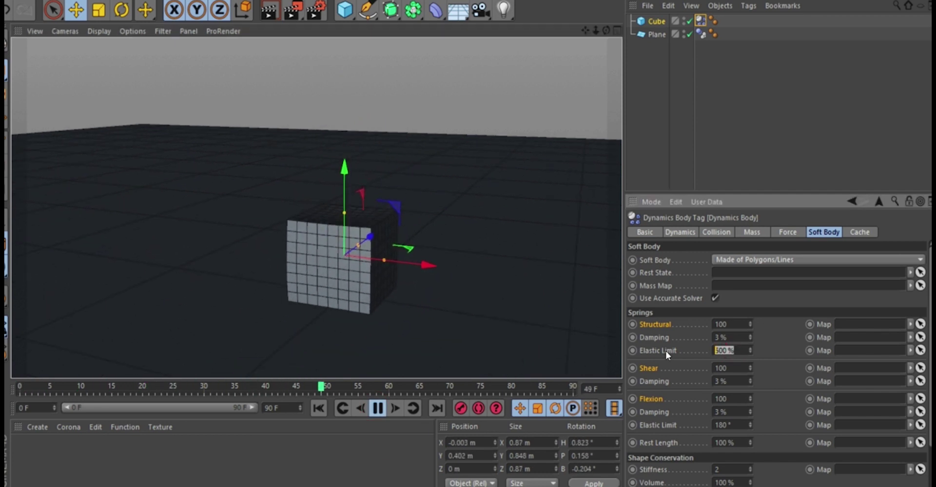
type("100")
key("Return")
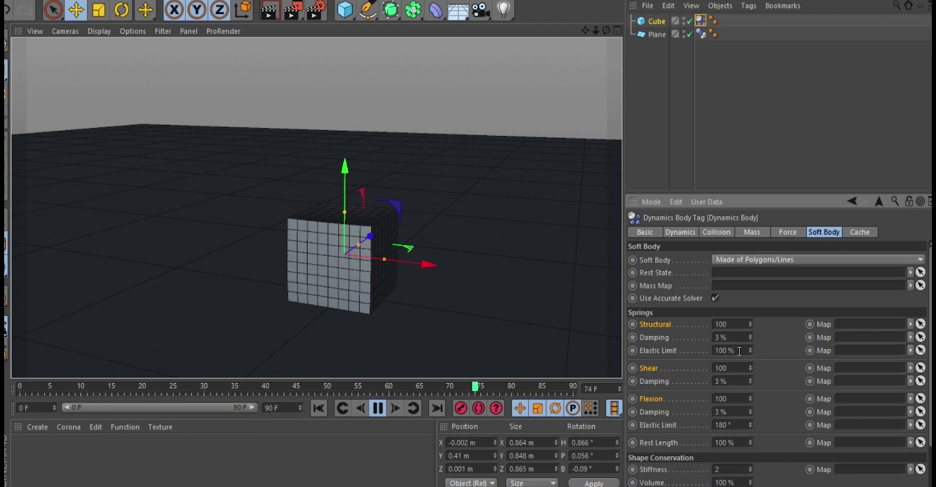
type("0")
key("Return")
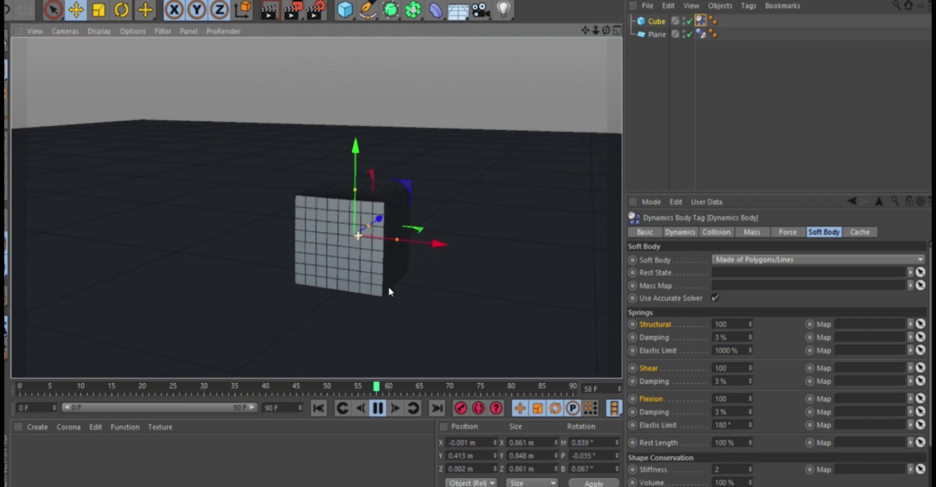
Rewind to frame 0 and add a Subdivision Surface object to the scene.
left_click(317, 409)
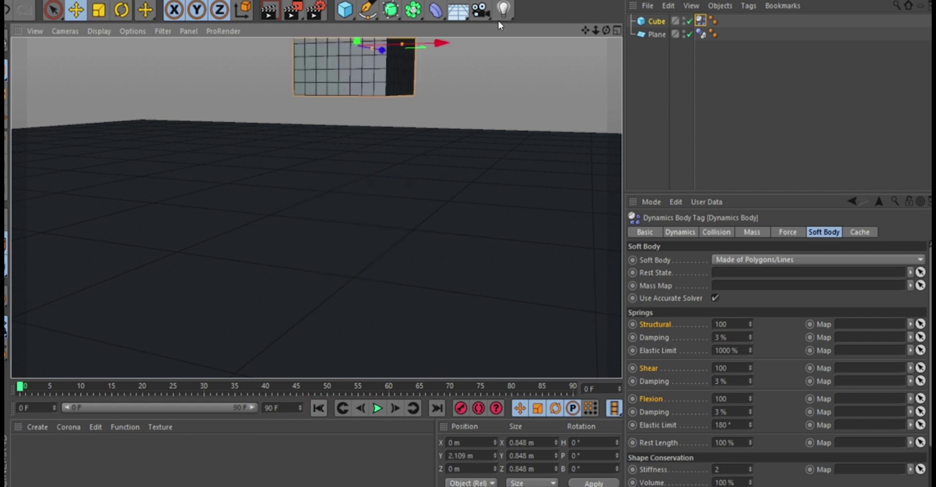
left_click(391, 10)
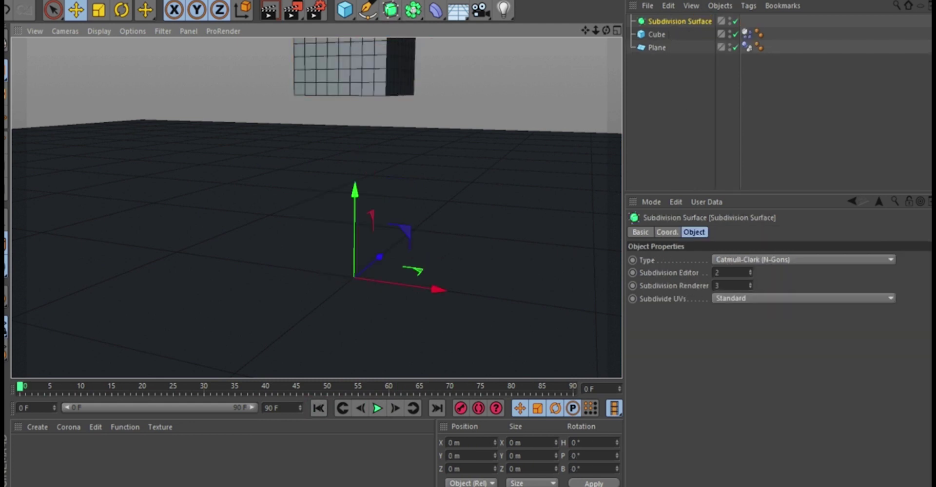
Make the Cube a child of the Subdivision Surface and bring the whole smoothed cube into view.
left_click_drag(656, 34, 659, 22)
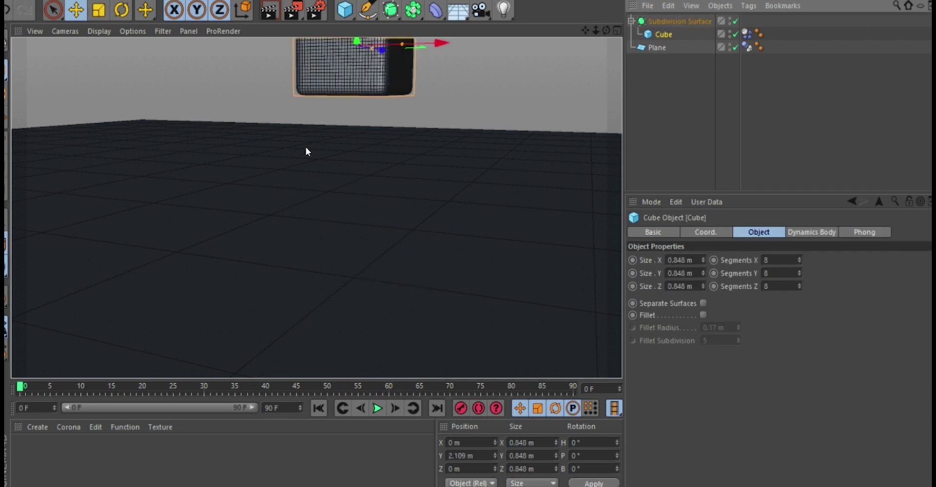
middle_click_drag(305, 147, 318, 207, "alt")
middle_click_drag(382, 94, 421, 57, "alt")
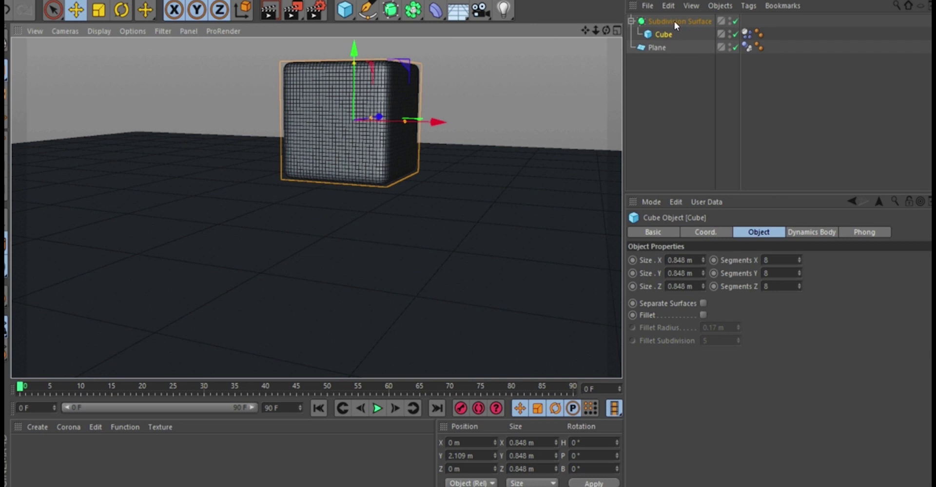
Play the simulation and inspect the subdivided cube's fall and deformation up close from several angles.
left_click(377, 409)
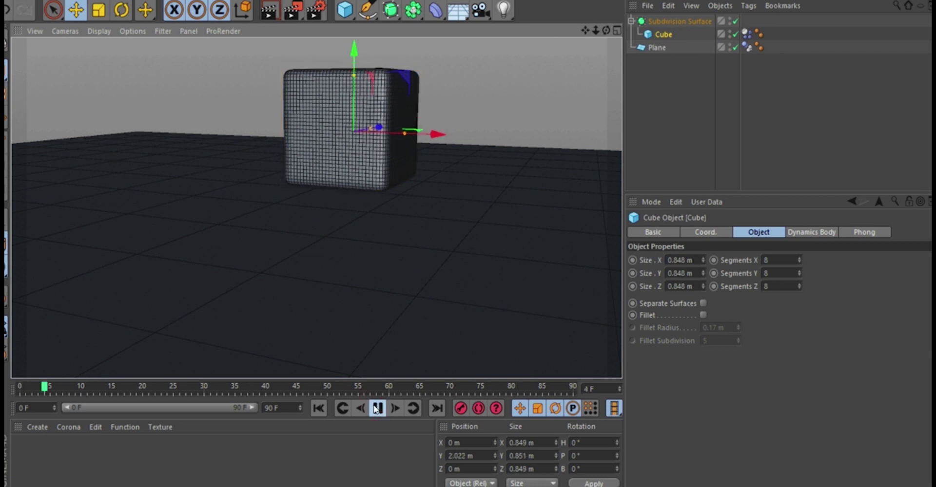
left_click_drag(374, 273, 375, 184, "alt")
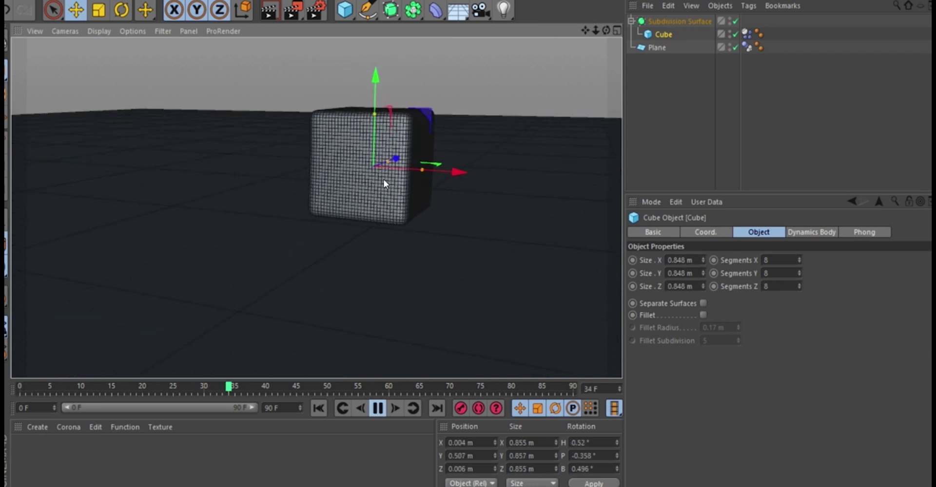
right_click_drag(377, 184, 401, 210, "alt")
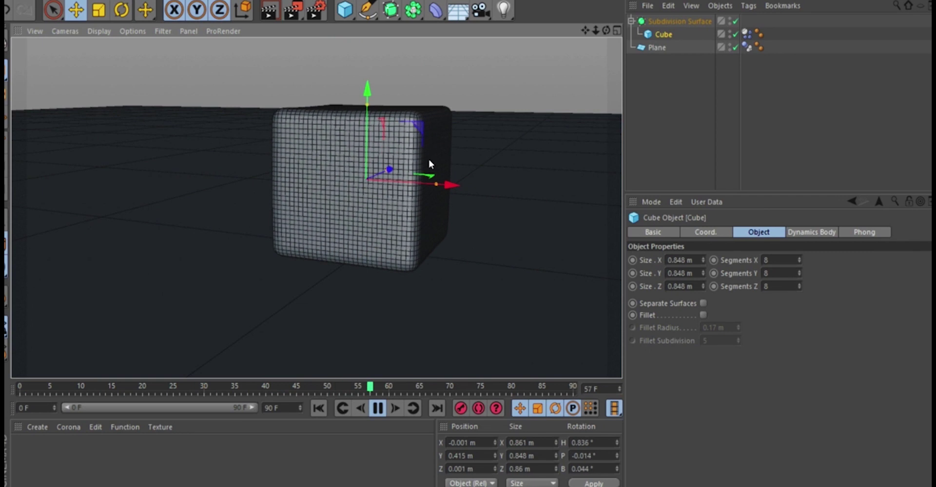
right_click_drag(417, 167, 402, 250, "alt")
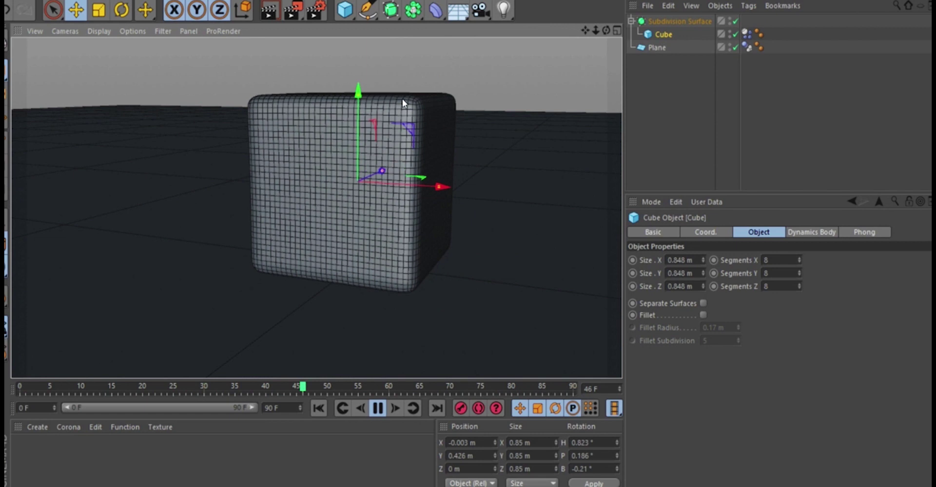
left_click_drag(487, 236, 341, 221, "alt")
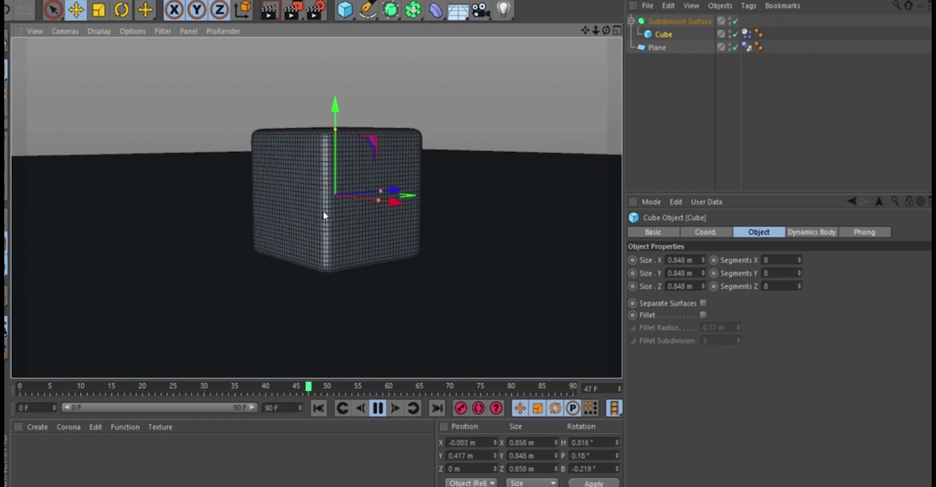
left_click_drag(376, 212, 336, 217, "alt")
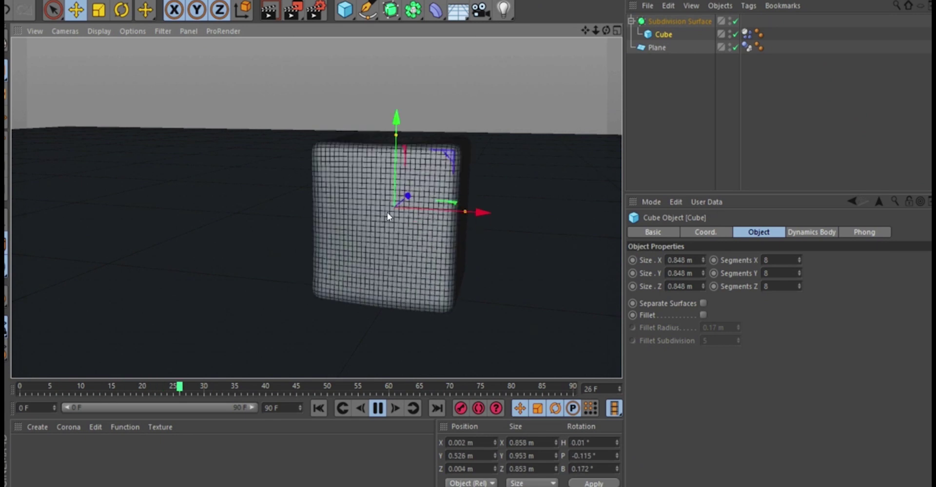